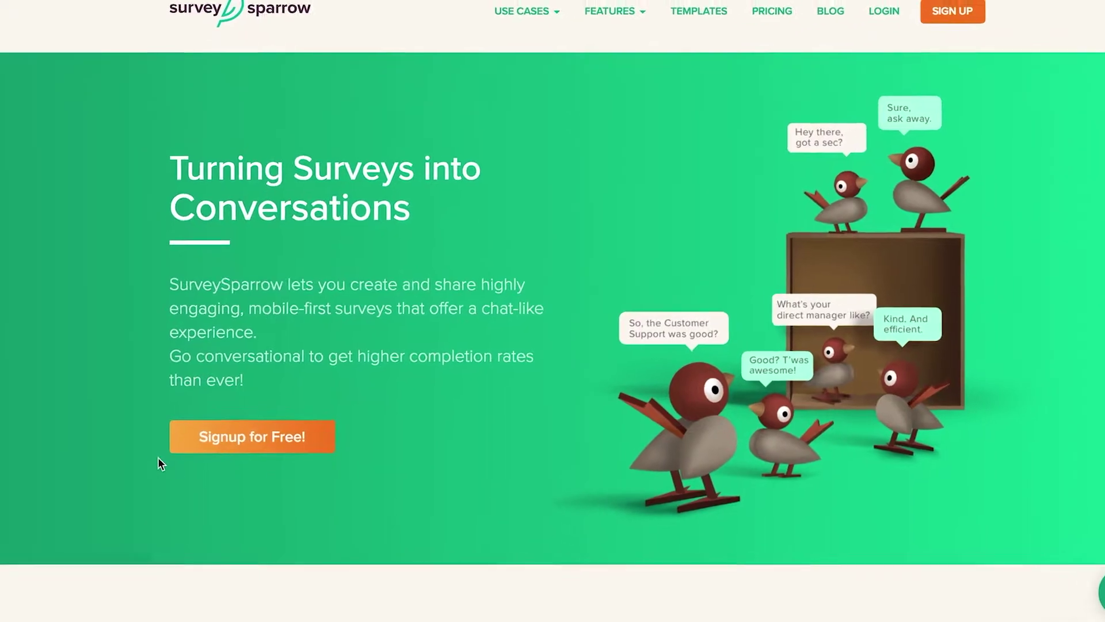
Begin the free signup from the home page and start adding a new survey from the dashboard.
{"action": "left_click", "coordinate": [294, 452]}
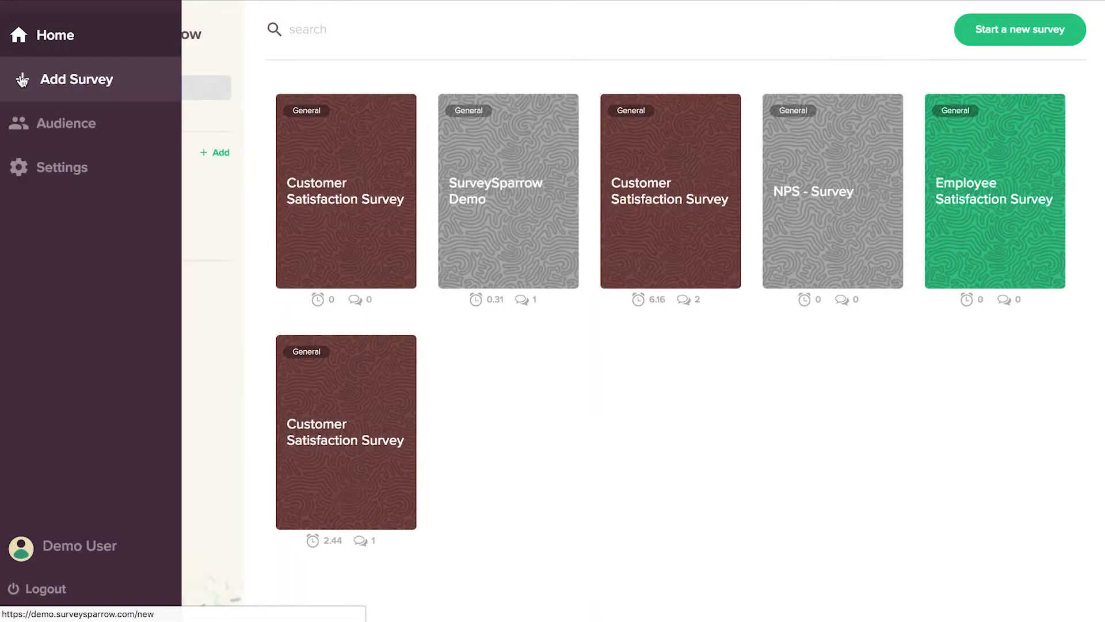
{"action": "left_click", "coordinate": [22, 79]}
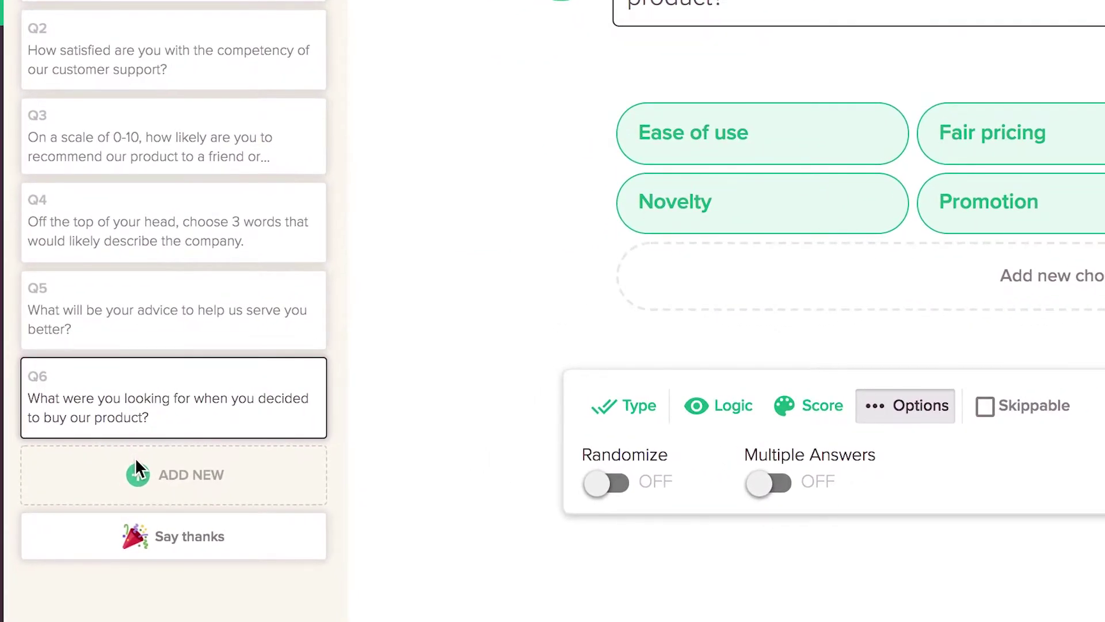
Add a Rating question reading "How would you rate the quality of our product?" to the end of the survey.
{"action": "left_click", "coordinate": [137, 469]}
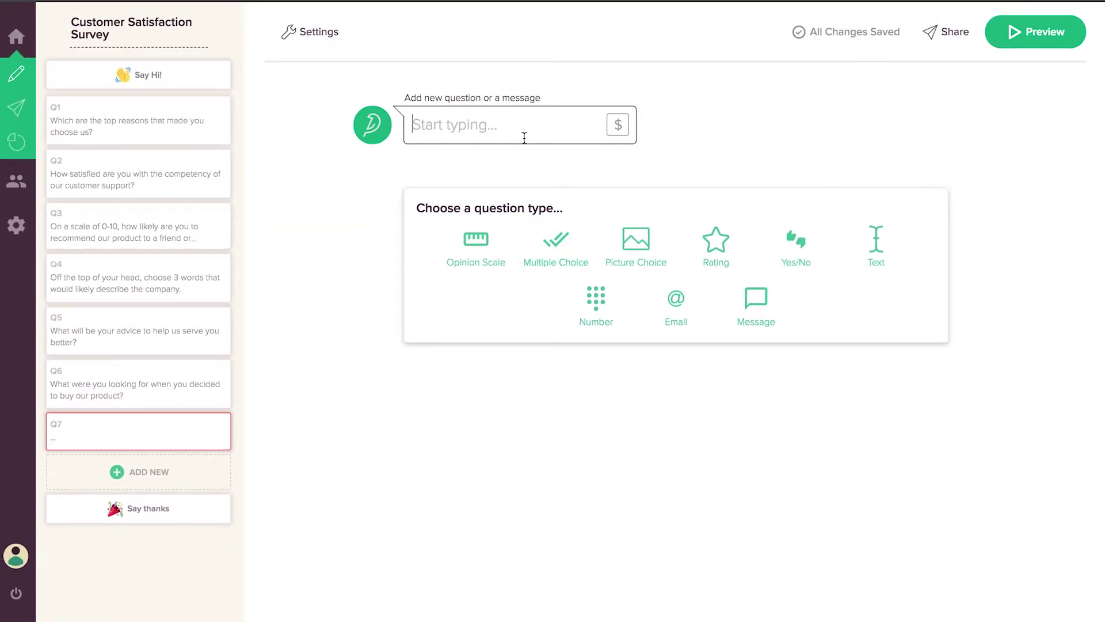
{"action": "type", "text": "How would you rate the quality of our product?"}
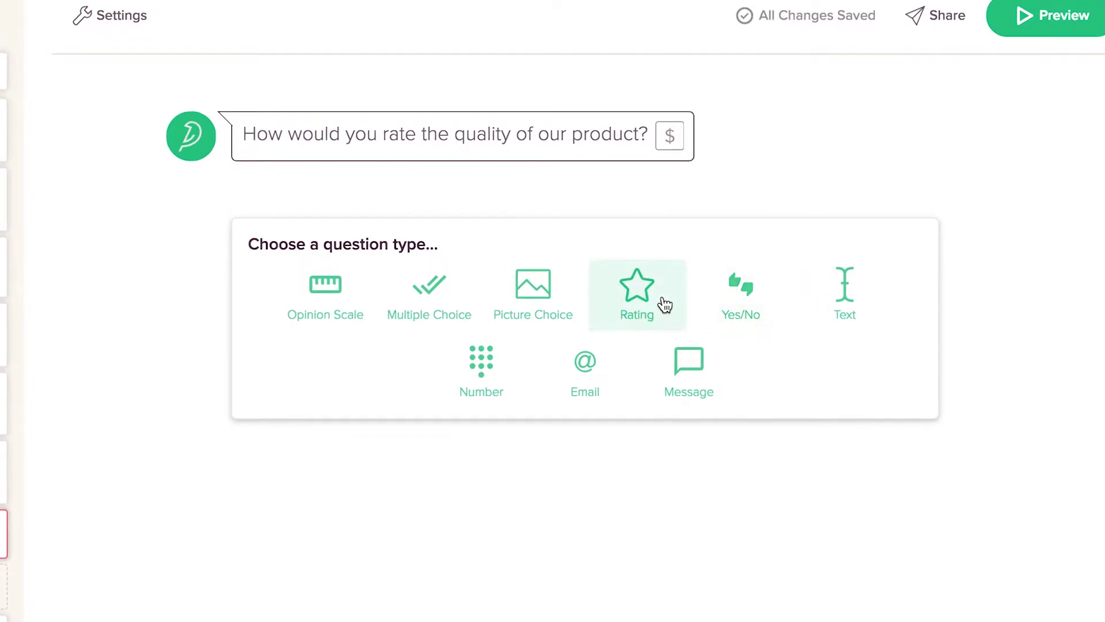
{"action": "left_click", "coordinate": [665, 304]}
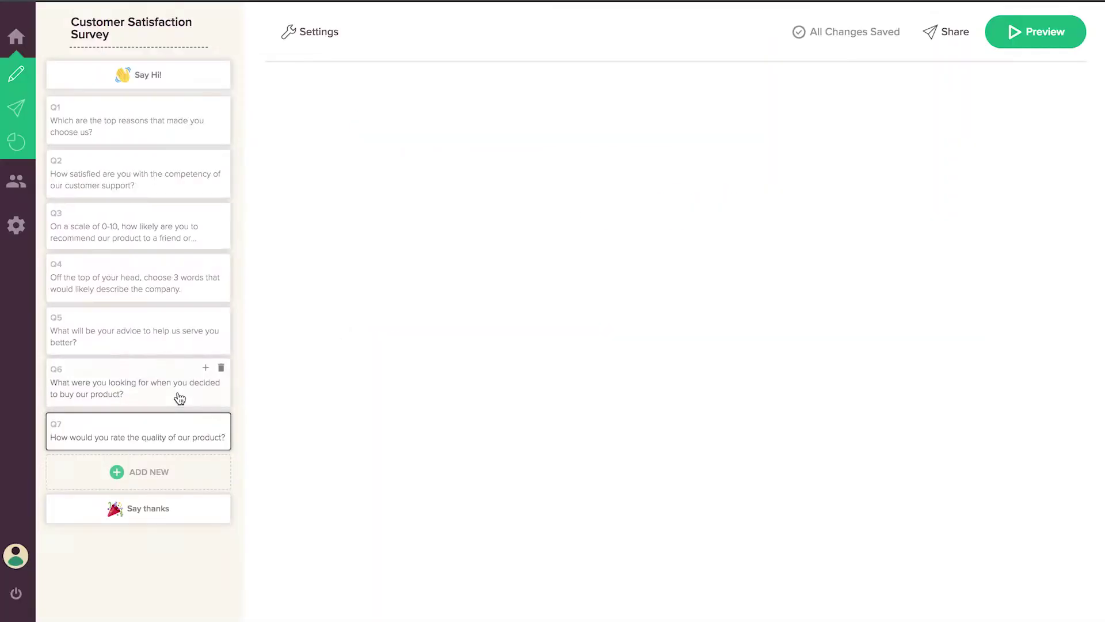
Examine the skippable, score and display logic settings of the question "What were you looking for when you decided to buy our product?".
{"action": "left_click", "coordinate": [180, 398]}
{"action": "left_click", "coordinate": [603, 389]}
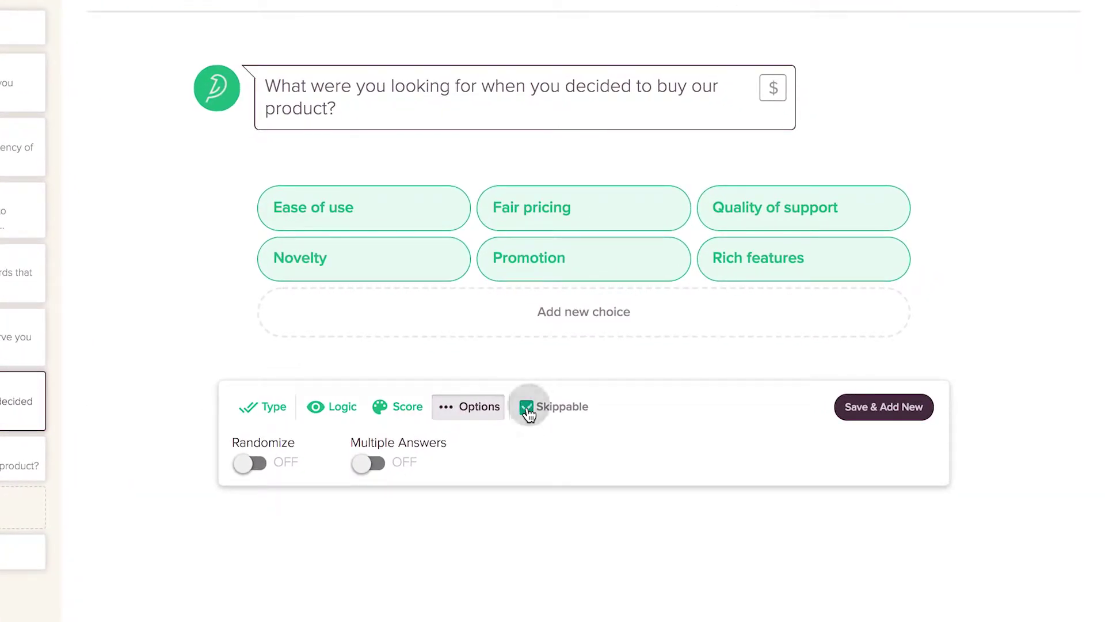
{"action": "left_click", "coordinate": [527, 409]}
{"action": "left_click", "coordinate": [400, 408]}
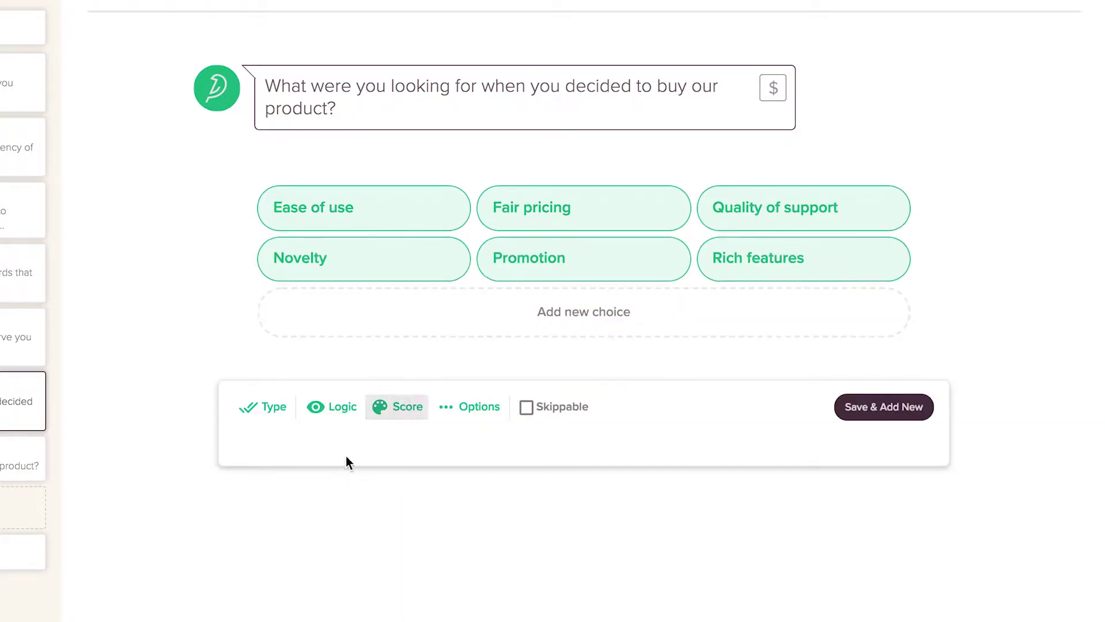
{"action": "left_click", "coordinate": [348, 410]}
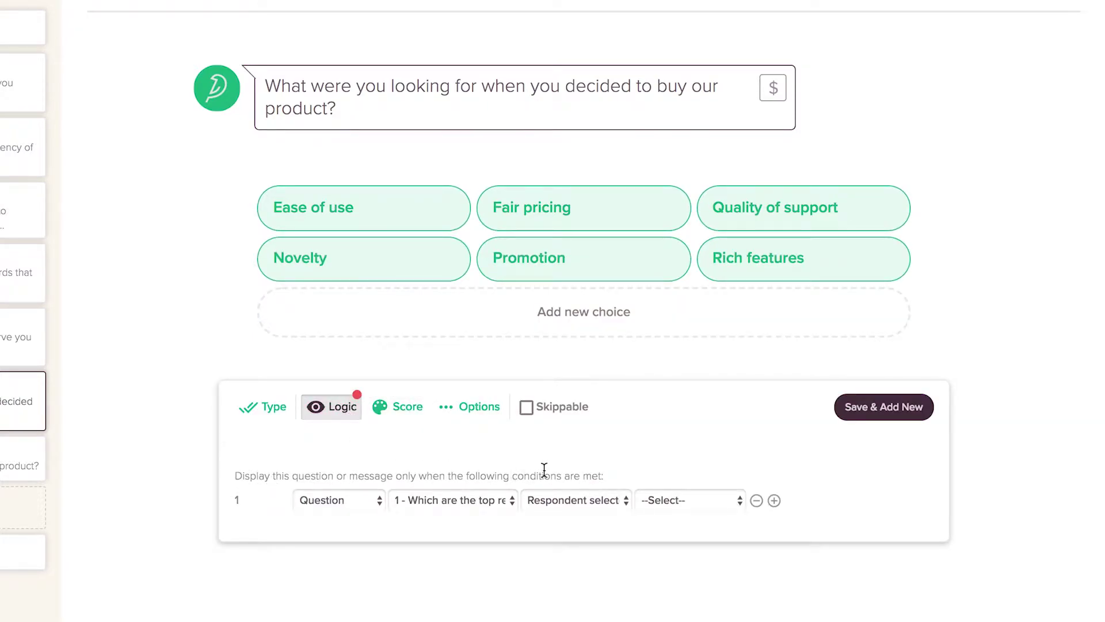
{"action": "left_click", "coordinate": [352, 410]}
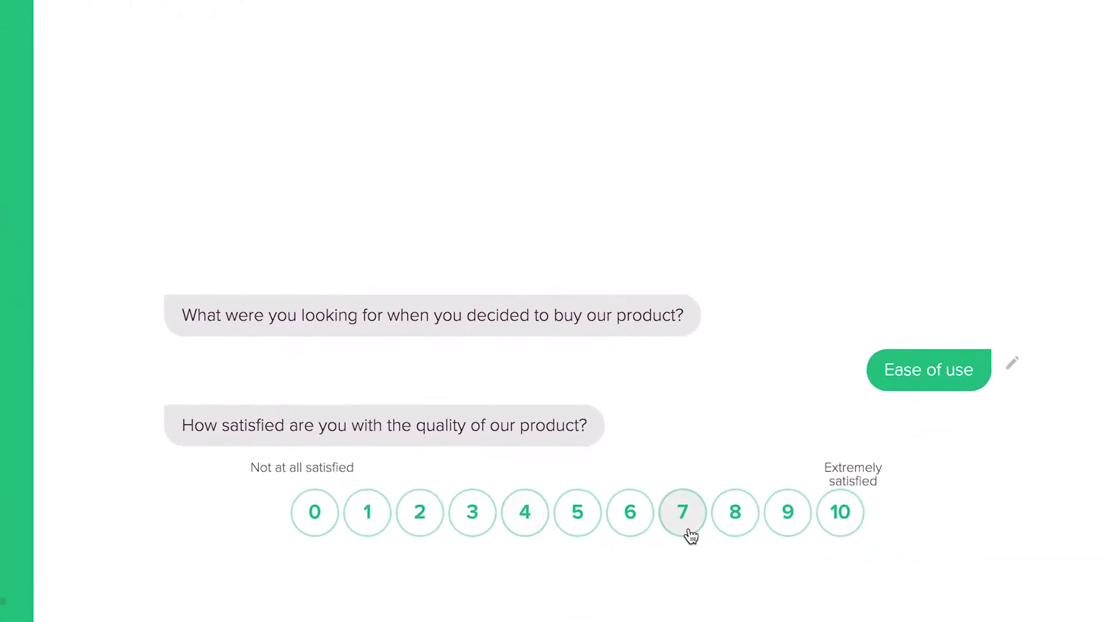
Answer the product quality satisfaction question with 9, and edit that answer to 3.
{"action": "left_click", "coordinate": [788, 523]}
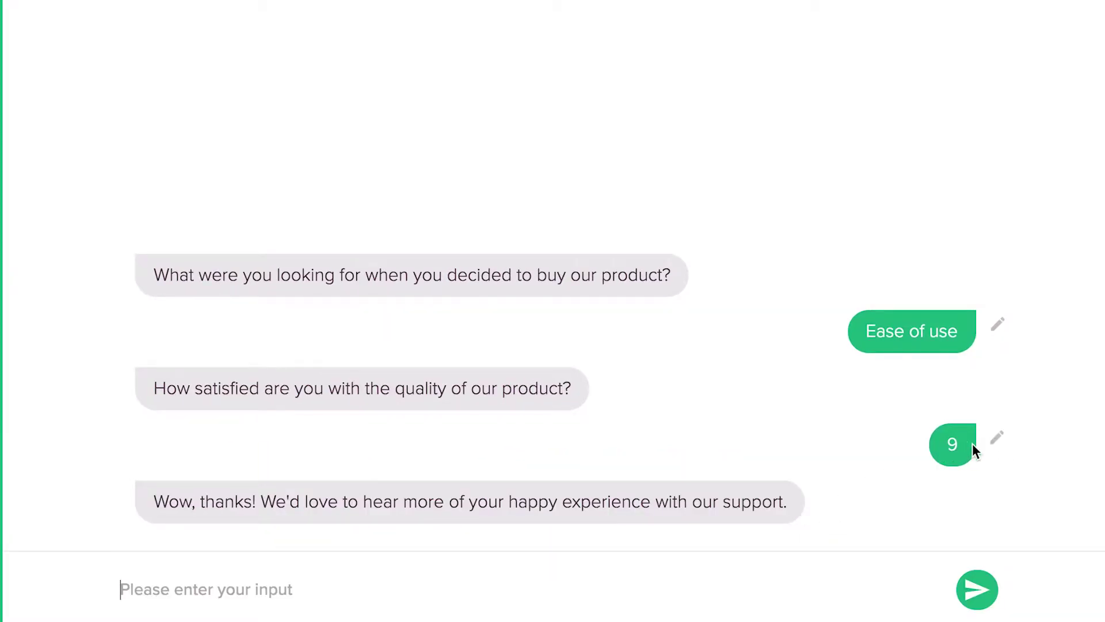
{"action": "left_click", "coordinate": [998, 439]}
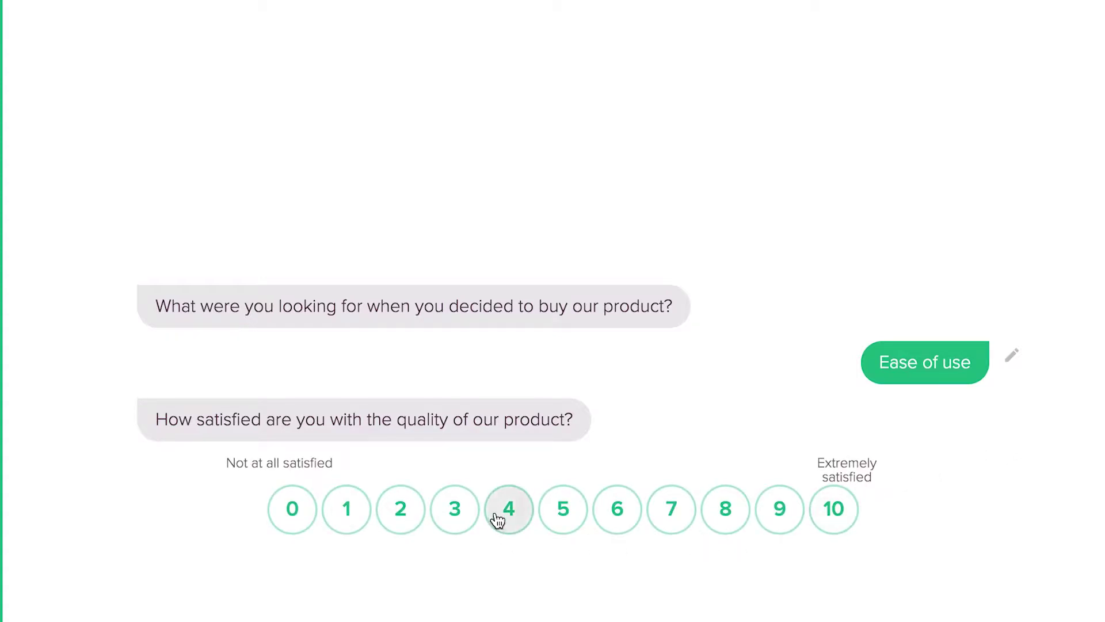
{"action": "left_click", "coordinate": [453, 521]}
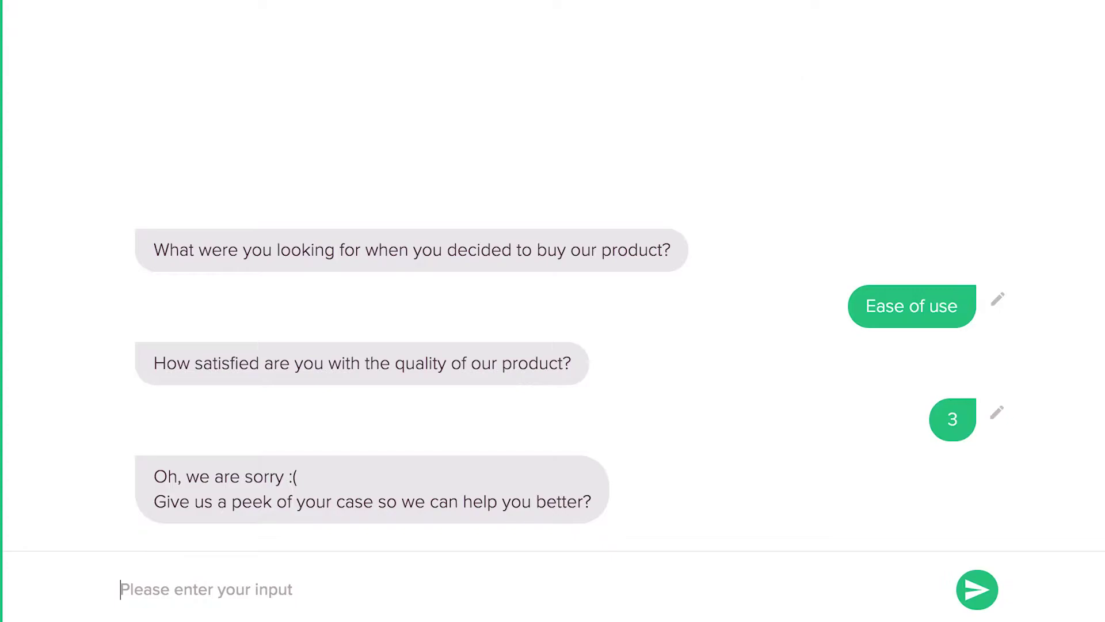
Examine the display condition of the "Oh, we are sorry" question, including its available questions, comparisons and values.
{"action": "left_click", "coordinate": [453, 307]}
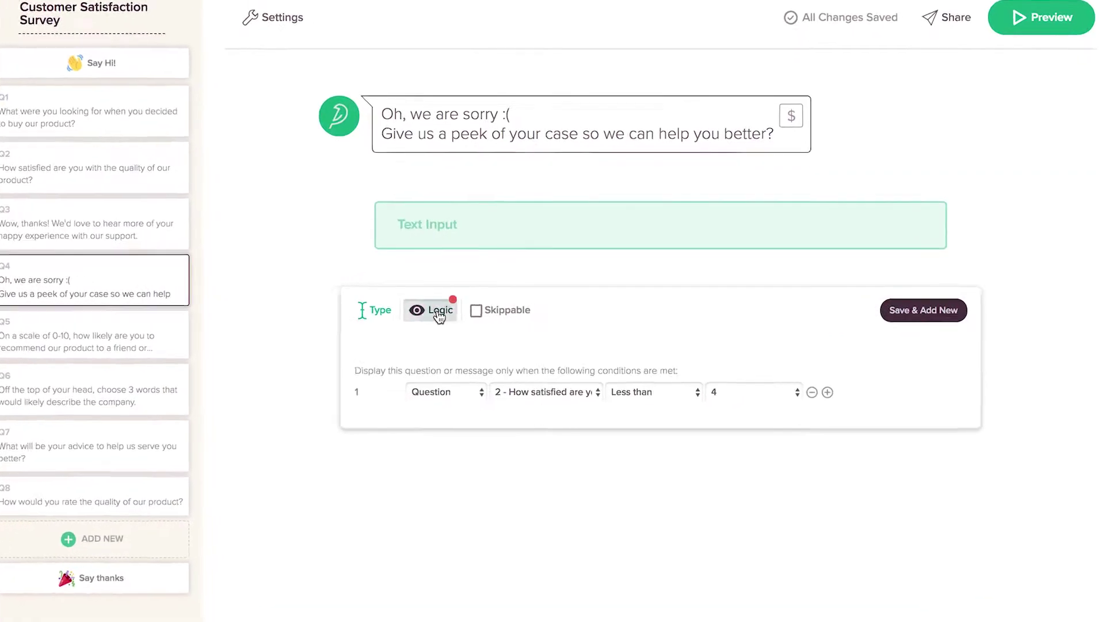
{"action": "left_click", "coordinate": [534, 413]}
{"action": "left_click", "coordinate": [534, 413]}
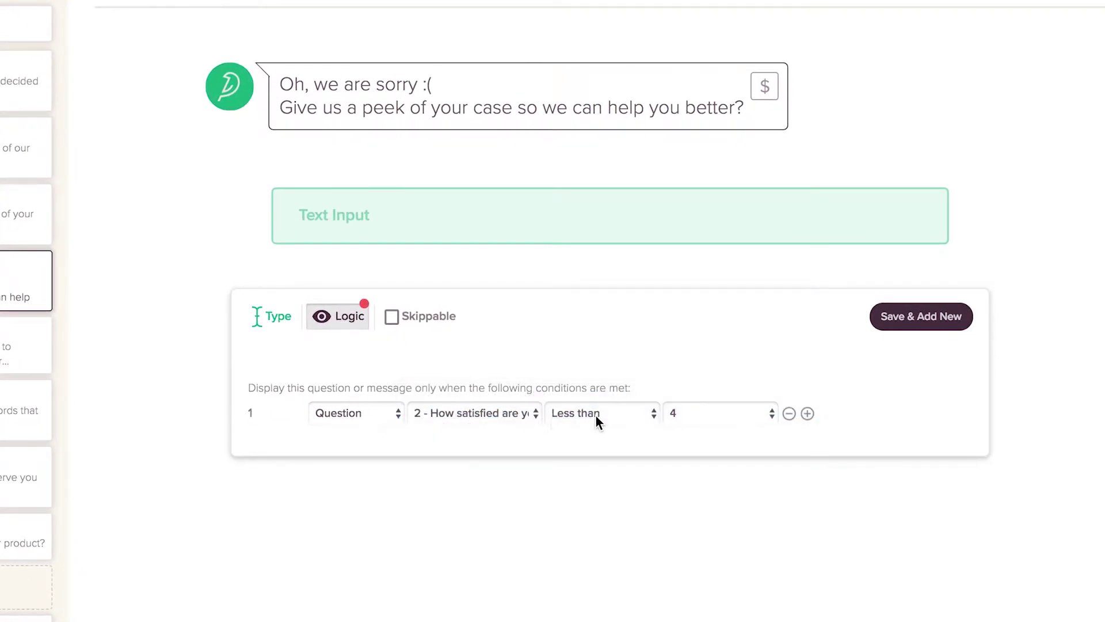
{"action": "left_click", "coordinate": [648, 410]}
{"action": "left_click", "coordinate": [649, 412]}
{"action": "left_click", "coordinate": [771, 413]}
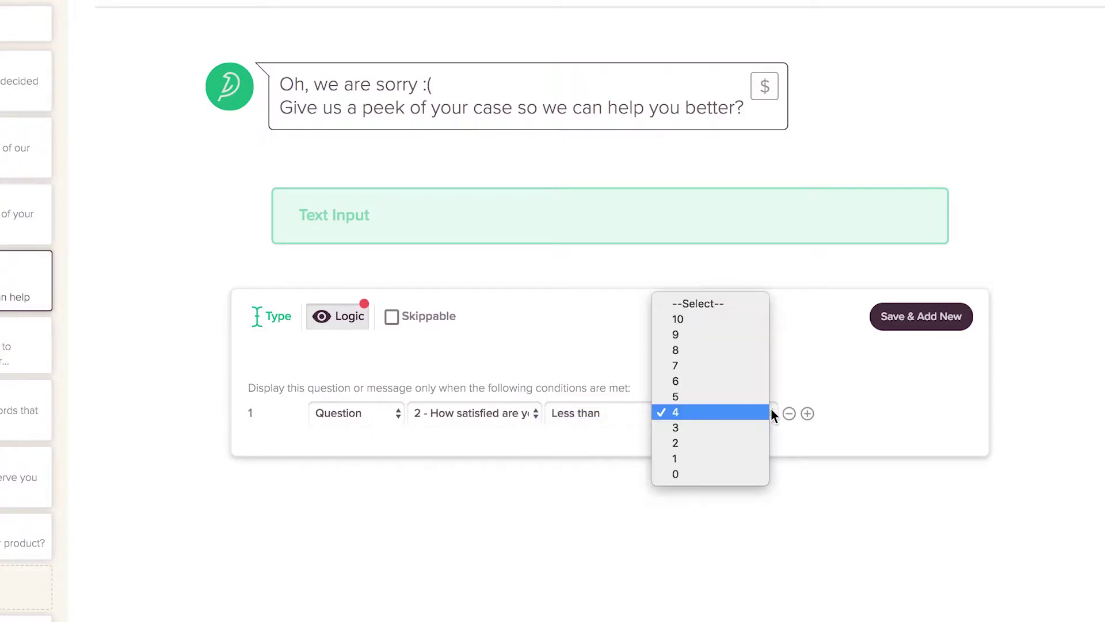
{"action": "left_click", "coordinate": [772, 414]}
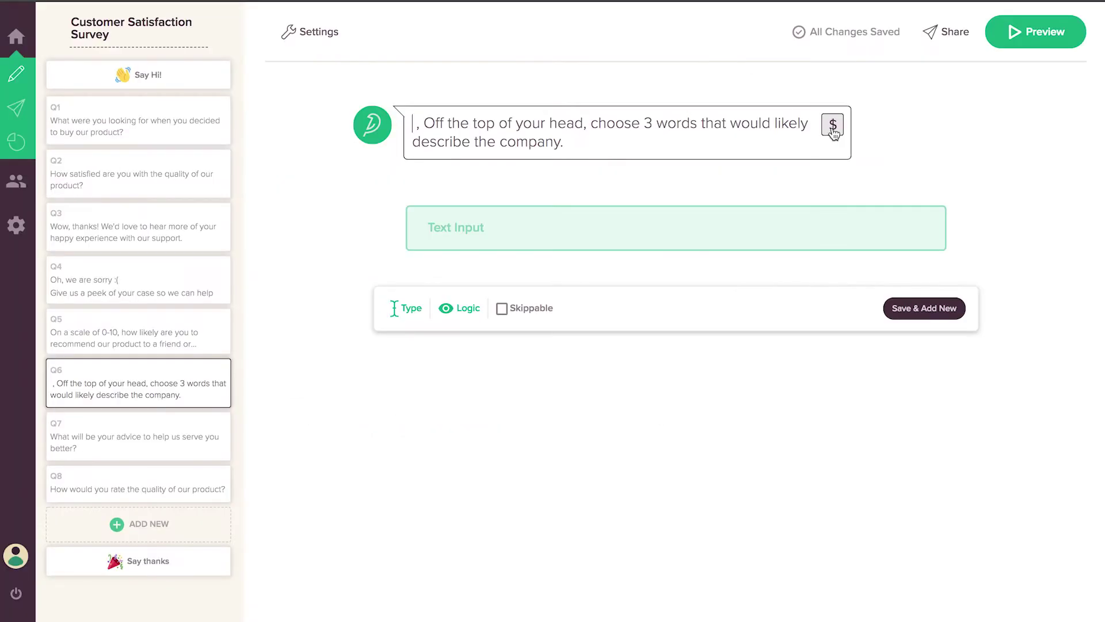
Insert the $Contact_FirstName variable at the start of the three-words question and reorder the advice question in the question list.
{"action": "left_click", "coordinate": [834, 123]}
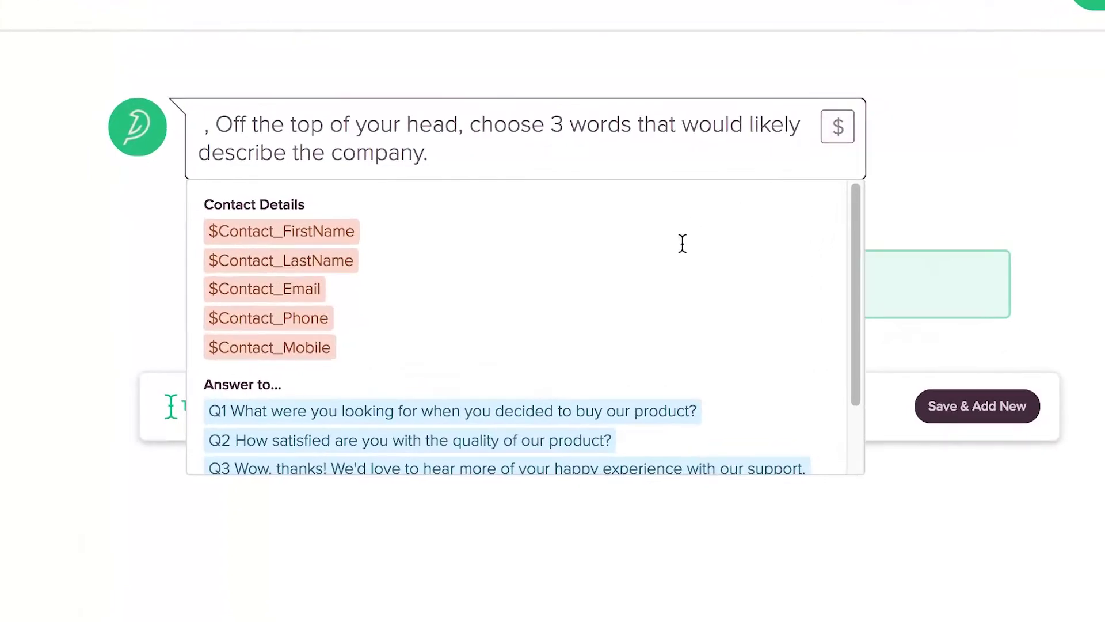
{"action": "scroll", "coordinate": [659, 316], "scroll_direction": "down", "scroll_amount": 3}
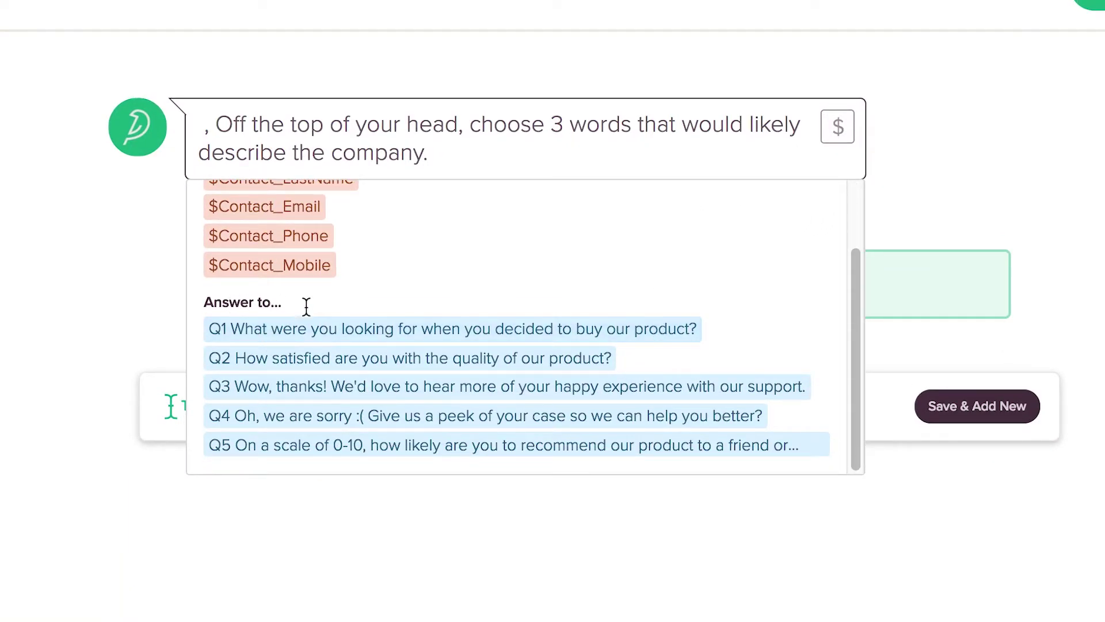
{"action": "scroll", "coordinate": [307, 307], "scroll_direction": "up", "scroll_amount": 3}
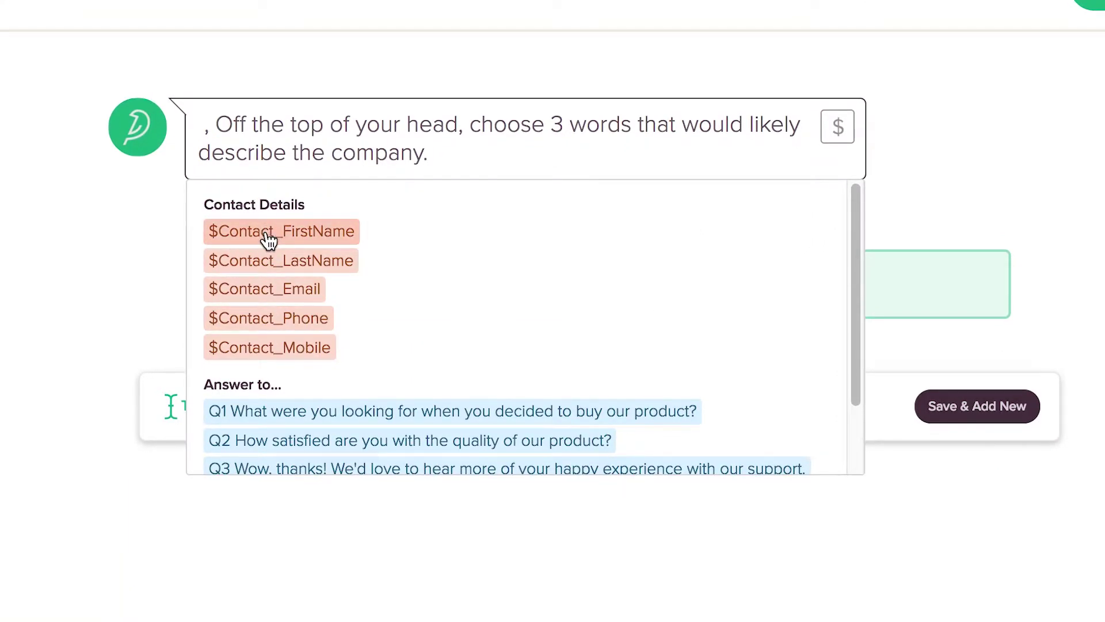
{"action": "left_click", "coordinate": [271, 238]}
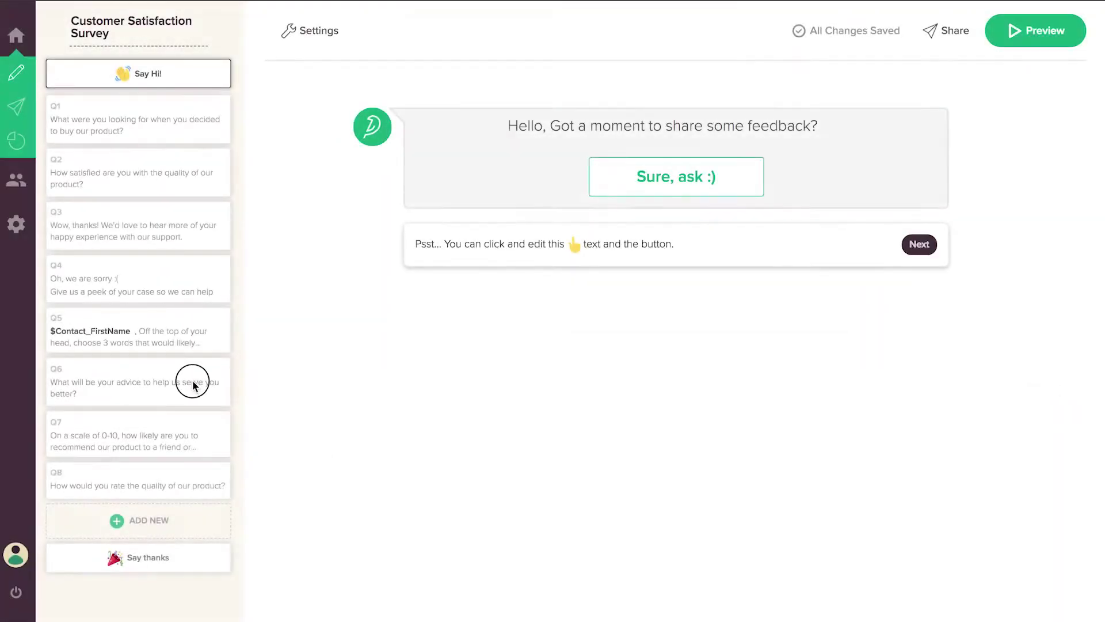
{"action": "left_click_drag", "start_coordinate": [245, 405], "coordinate": [256, 377]}
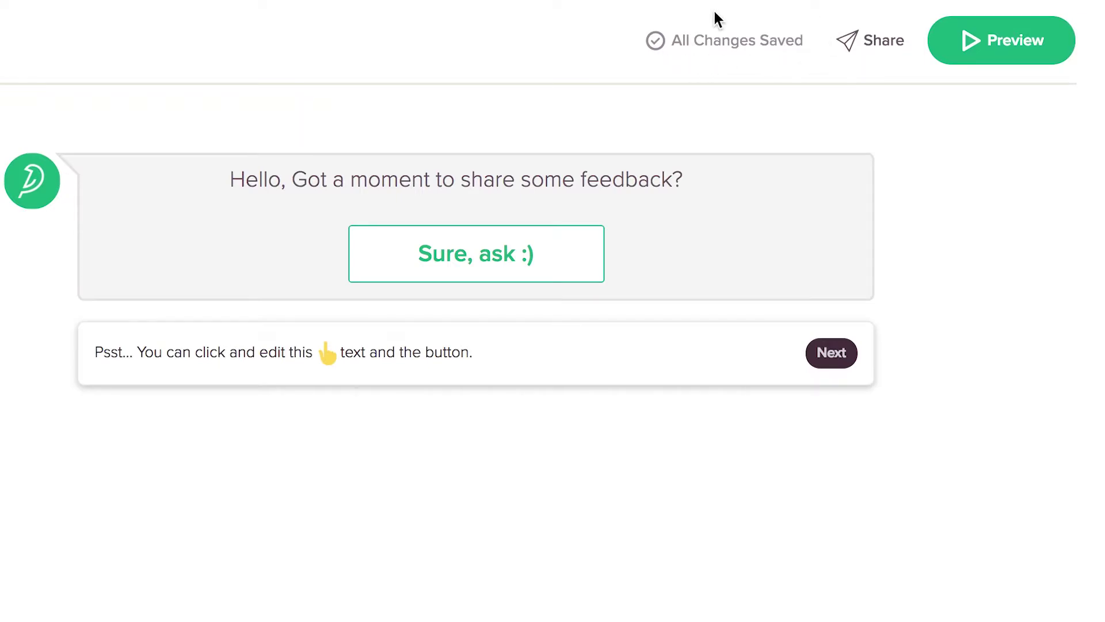
Preview the survey in the tablet and mobile phone layouts.
{"action": "left_click", "coordinate": [973, 40]}
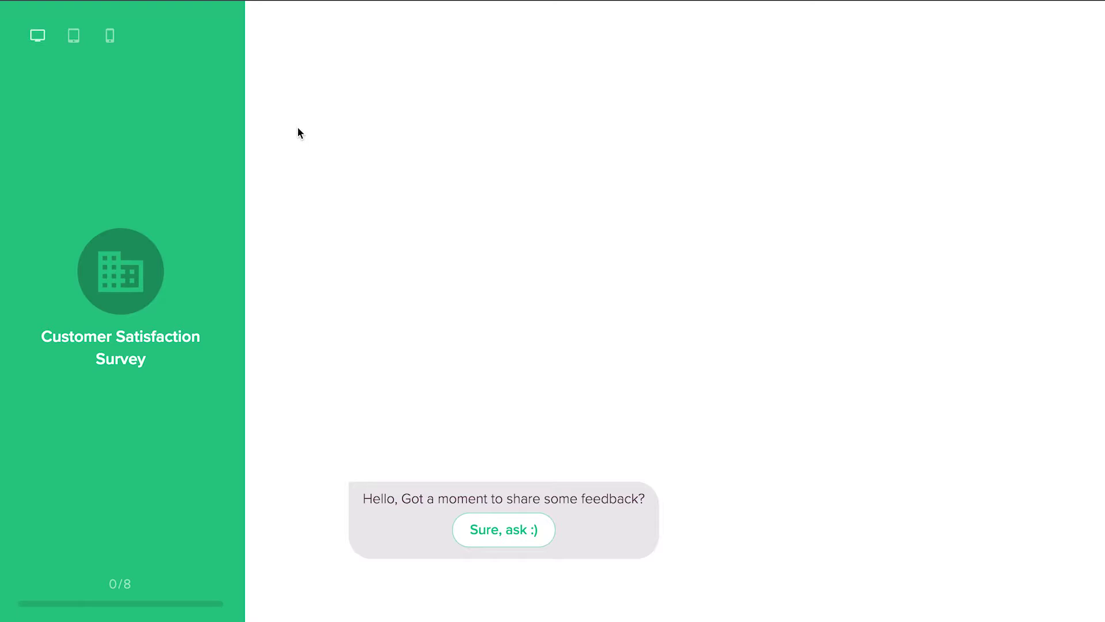
{"action": "left_click", "coordinate": [73, 36]}
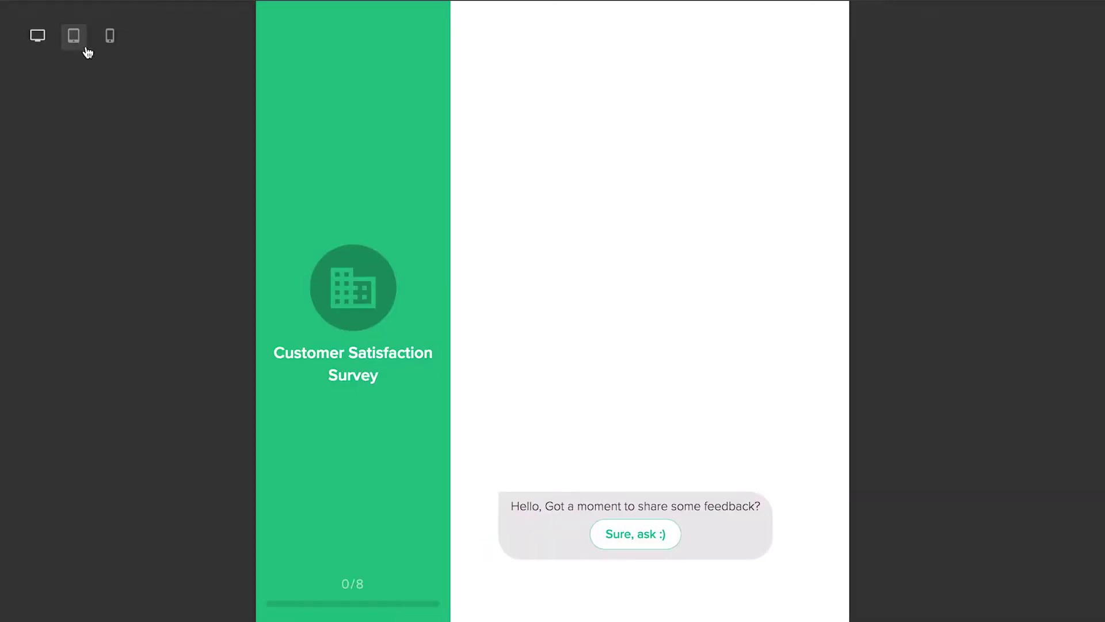
{"action": "left_click", "coordinate": [110, 36]}
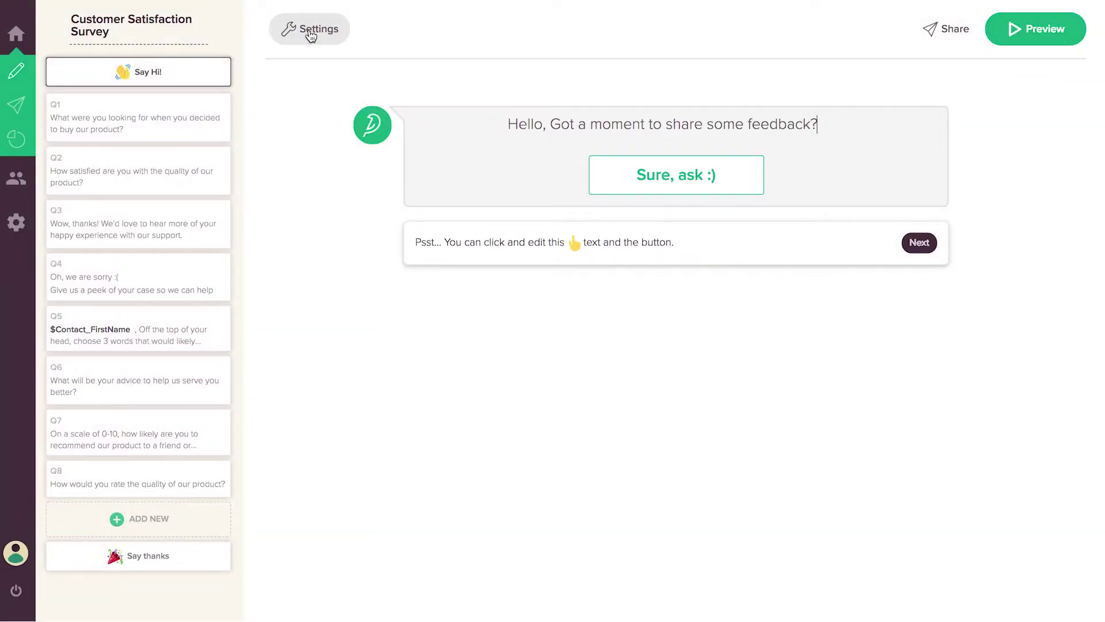
Check the title and folder choices in the survey settings and enable the thank you mail for respondents who complete the survey.
{"action": "left_click", "coordinate": [309, 31]}
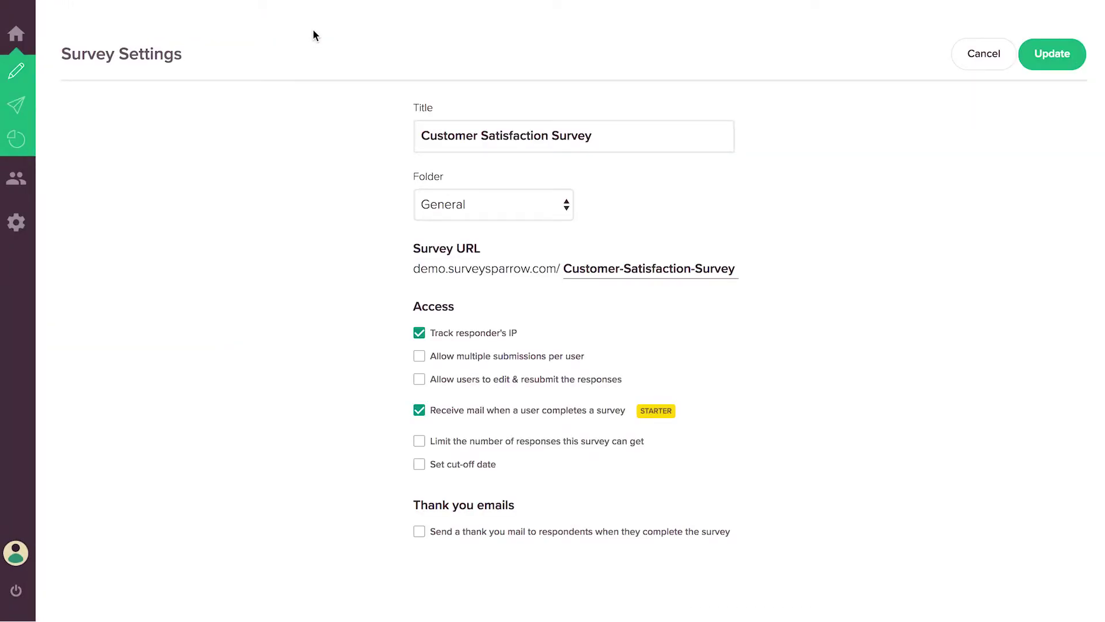
{"action": "left_click_drag", "start_coordinate": [421, 126], "coordinate": [614, 133]}
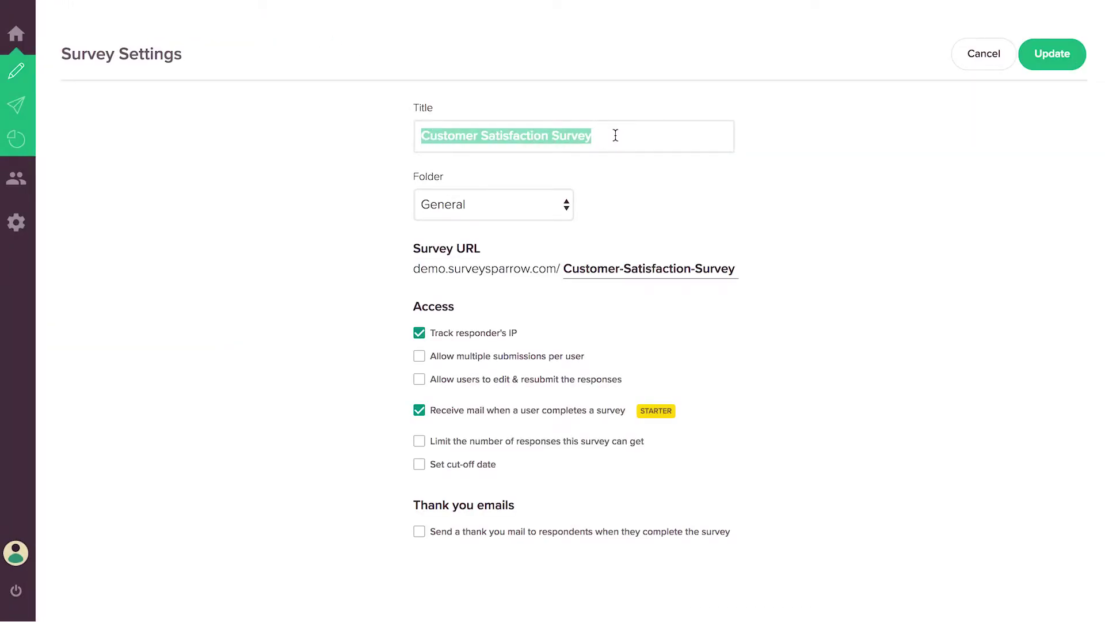
{"action": "left_click", "coordinate": [613, 186]}
{"action": "left_click", "coordinate": [569, 209]}
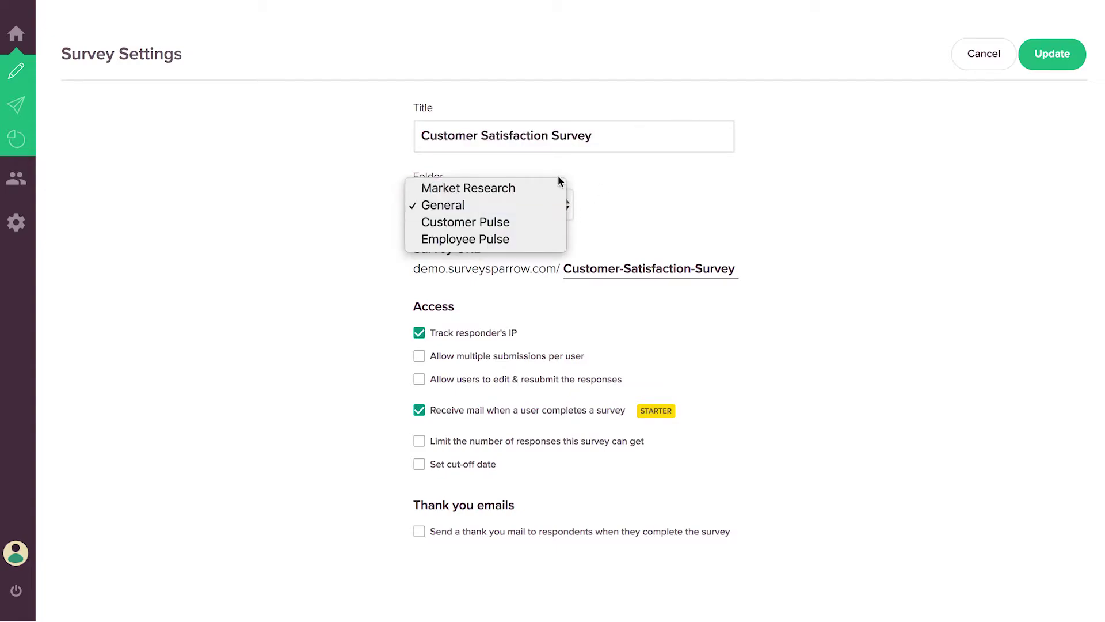
{"action": "left_click", "coordinate": [603, 244]}
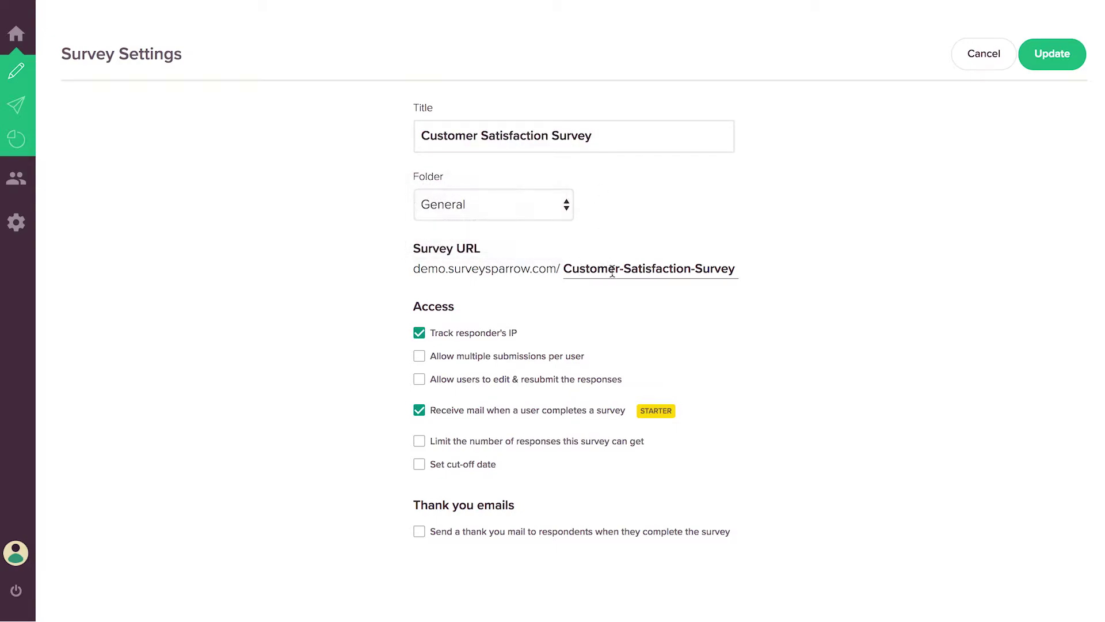
{"action": "left_click", "coordinate": [420, 533]}
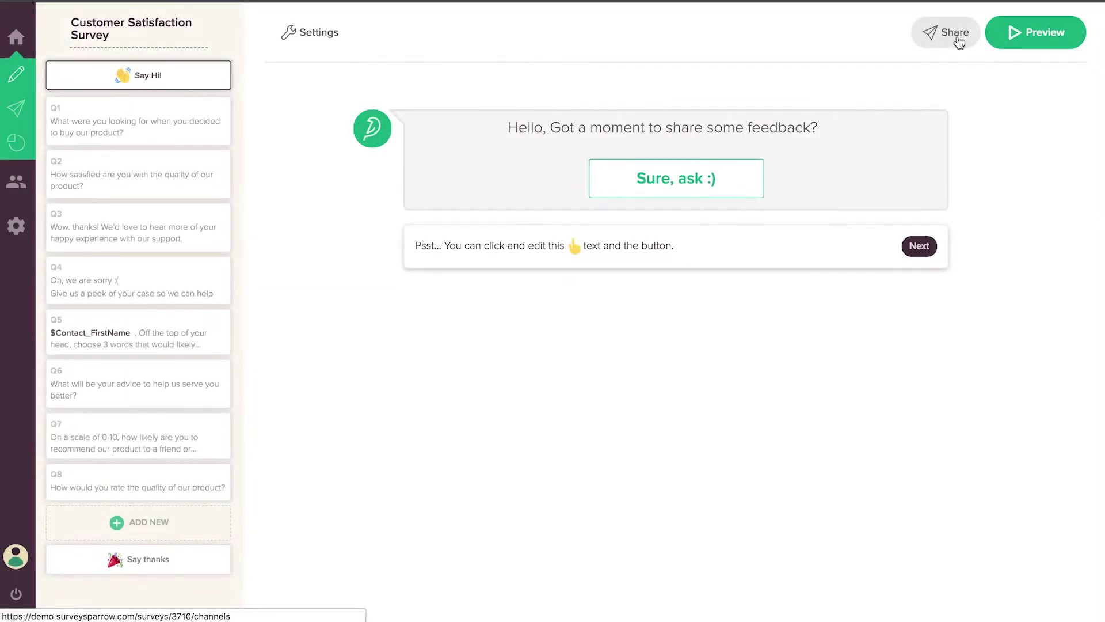
Start an email share of the survey and turn on the recurring survey option.
{"action": "left_click", "coordinate": [955, 35]}
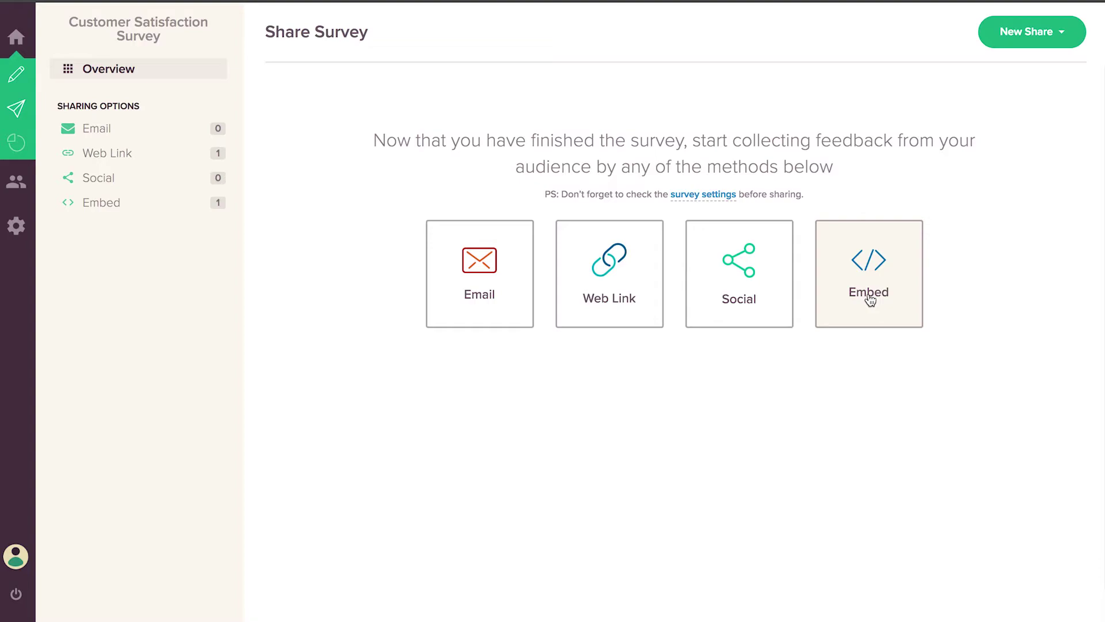
{"action": "left_click", "coordinate": [493, 294]}
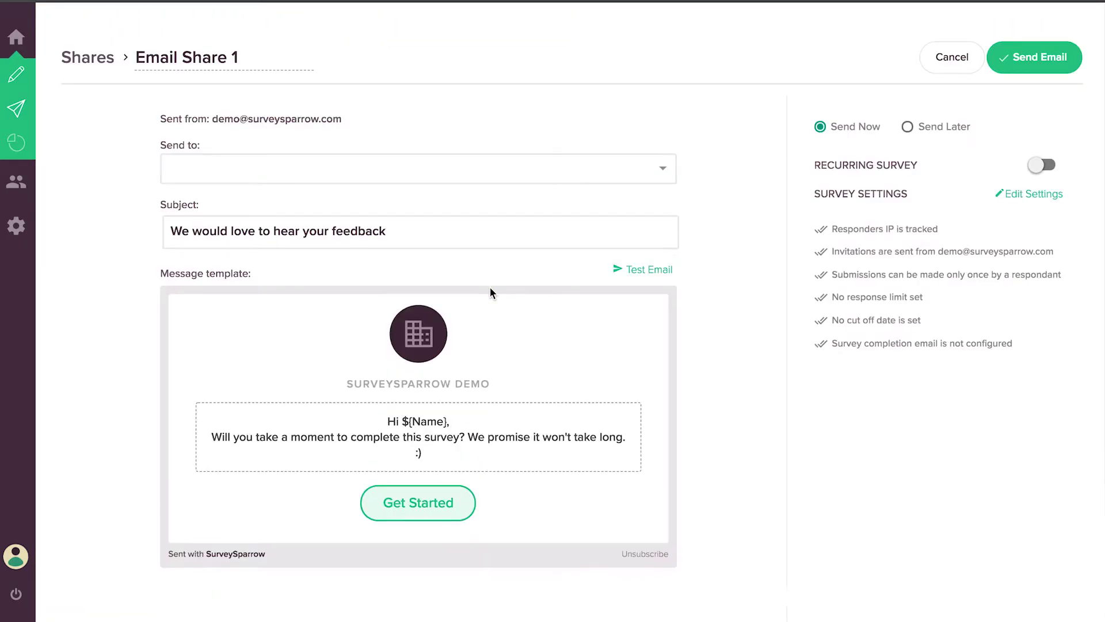
{"action": "left_click", "coordinate": [1043, 166]}
{"action": "left_click", "coordinate": [1058, 217]}
{"action": "left_click", "coordinate": [1058, 214]}
{"action": "left_click", "coordinate": [1061, 279]}
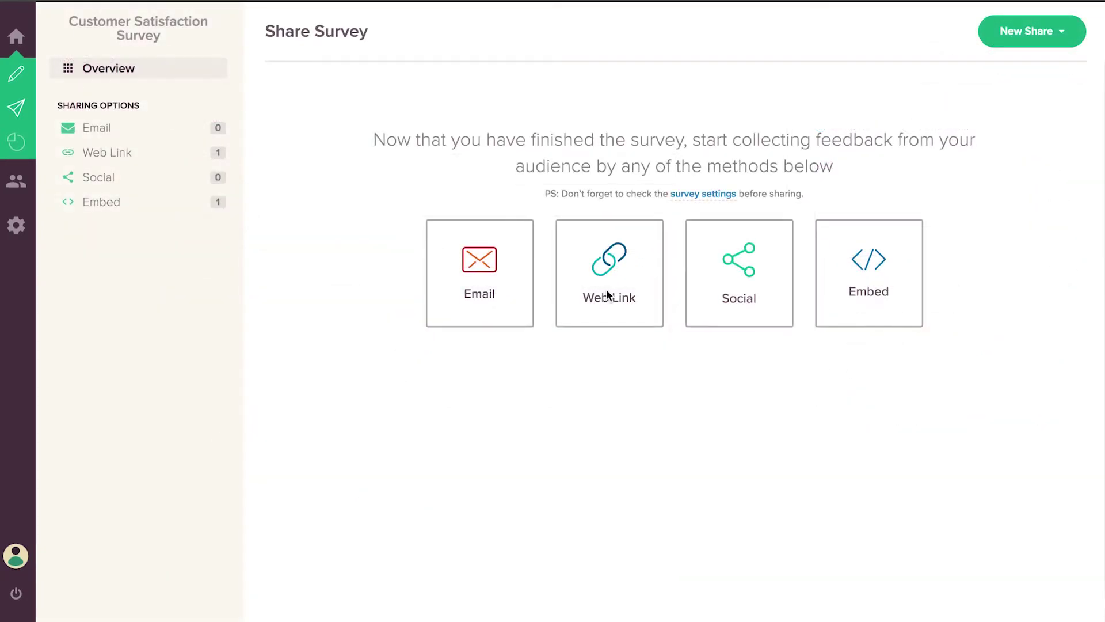
View the survey's shared web links and the social sharing option.
{"action": "left_click", "coordinate": [607, 291]}
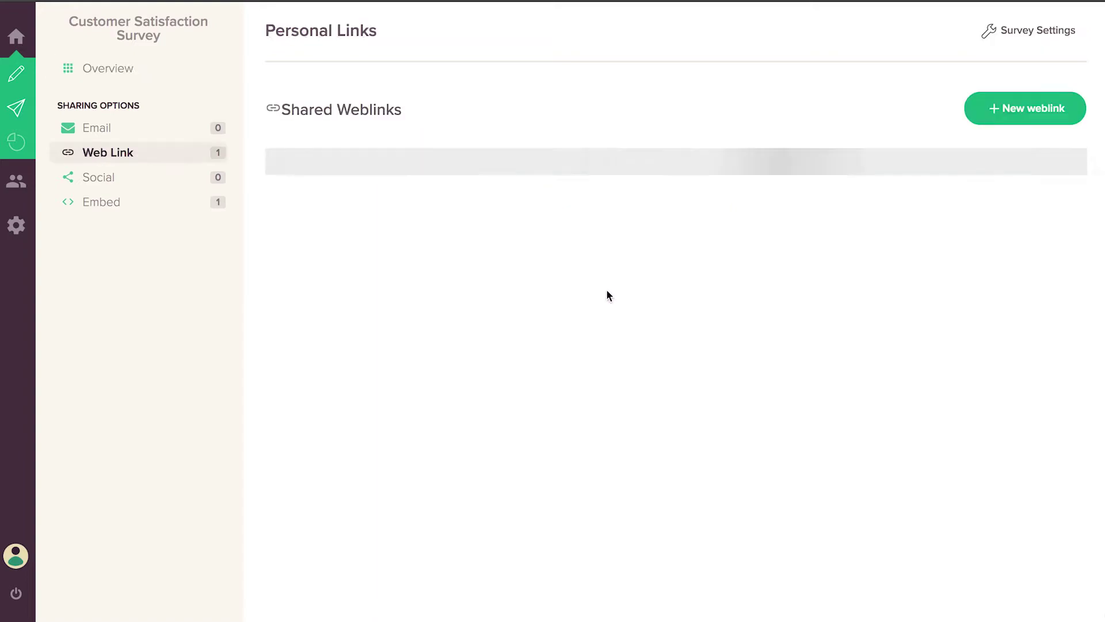
{"action": "left_click", "coordinate": [724, 154]}
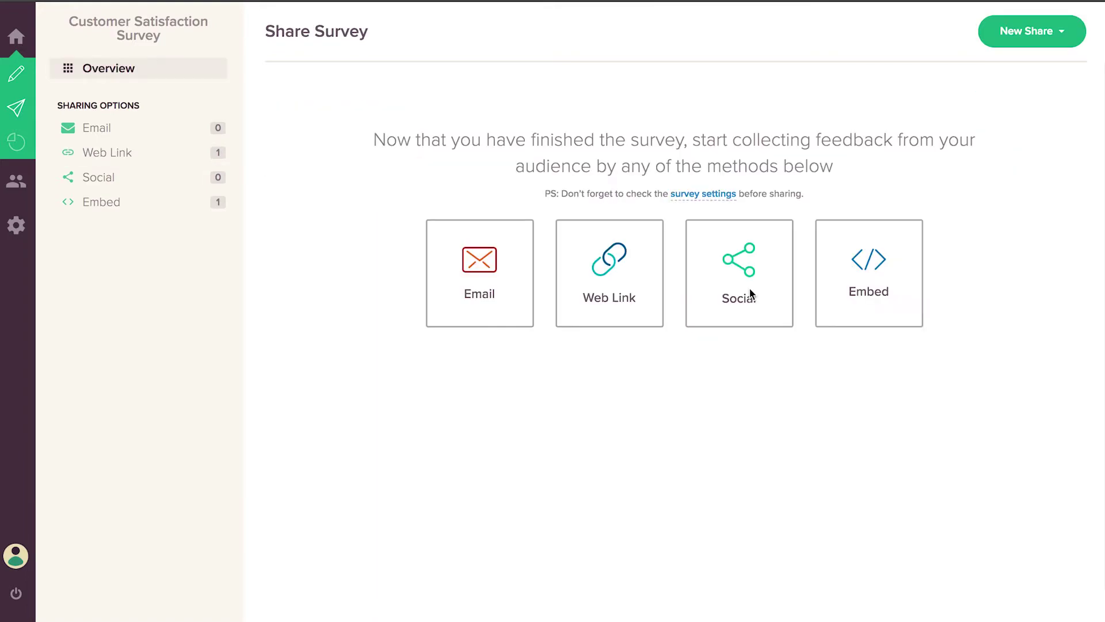
{"action": "left_click", "coordinate": [748, 293]}
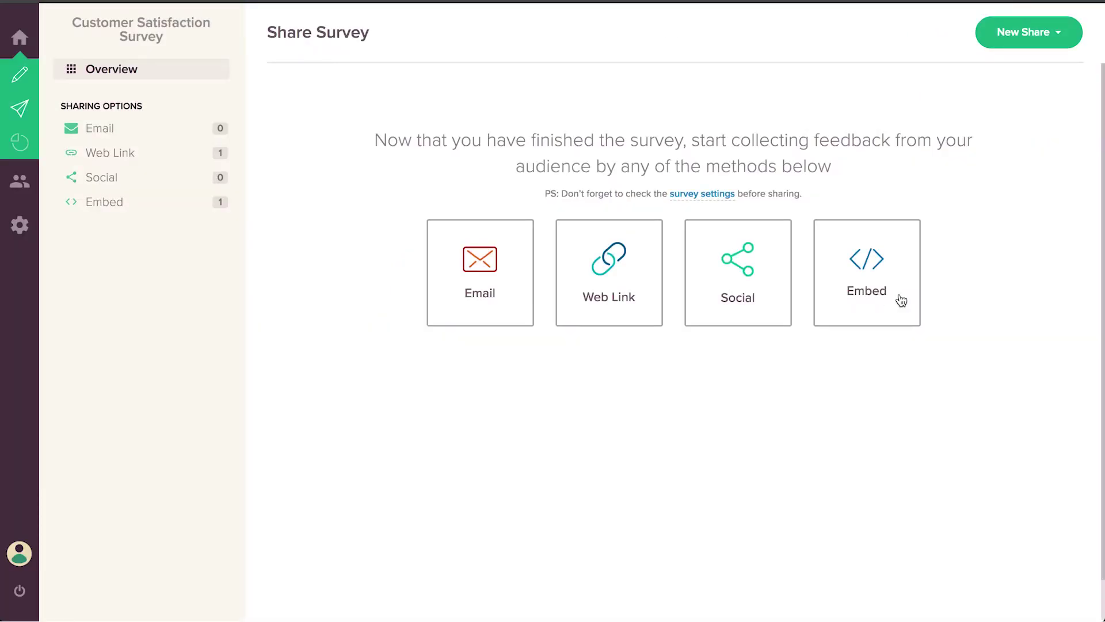
Start a new embed share and compare the User Invoked and Inline Embed modes, keeping Auto Triggered as the mode.
{"action": "left_click", "coordinate": [900, 295]}
{"action": "left_click", "coordinate": [1015, 112]}
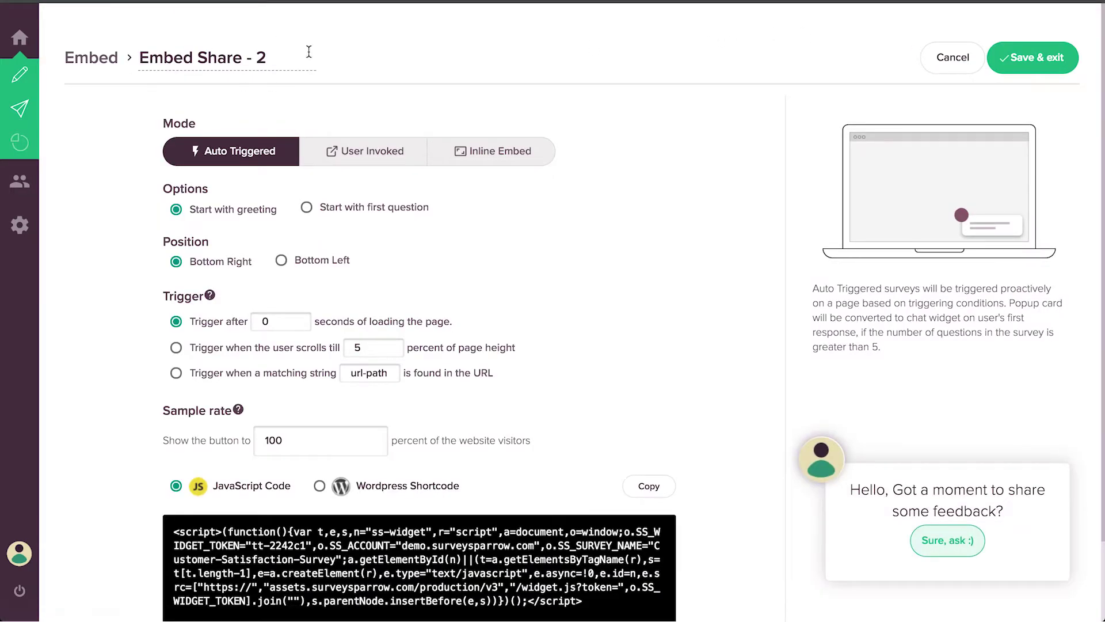
{"action": "left_click", "coordinate": [372, 152]}
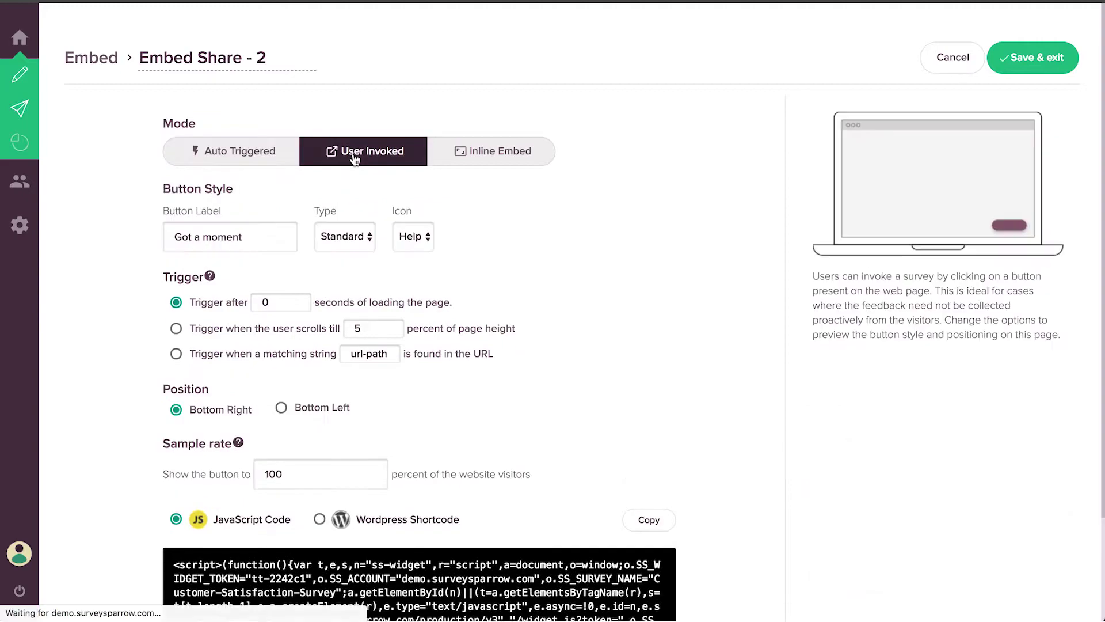
{"action": "left_click", "coordinate": [476, 150]}
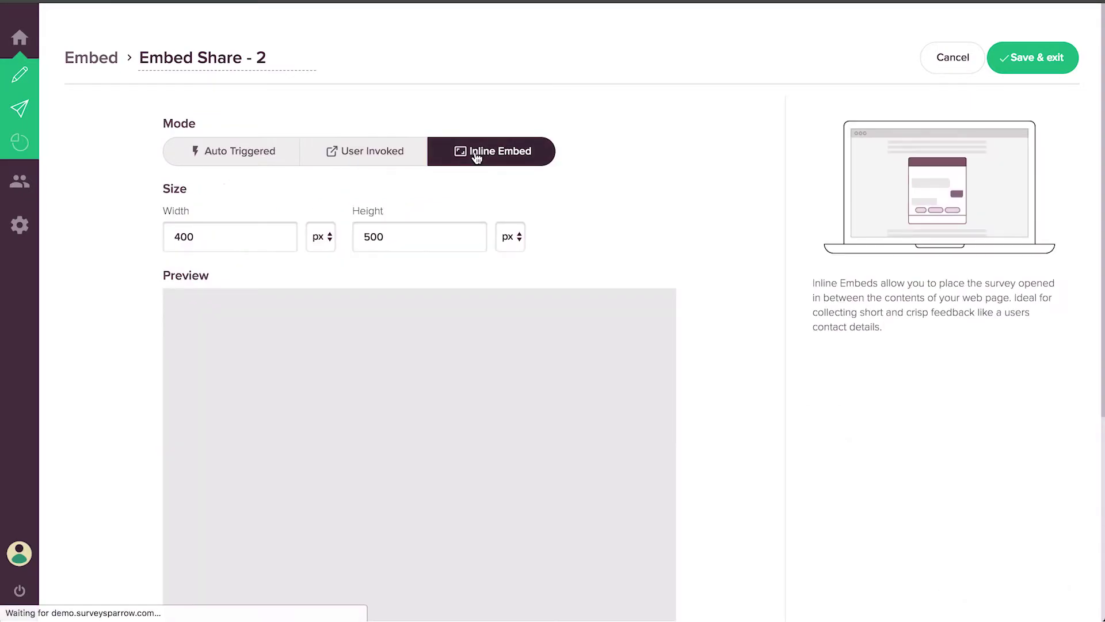
{"action": "left_click", "coordinate": [248, 153]}
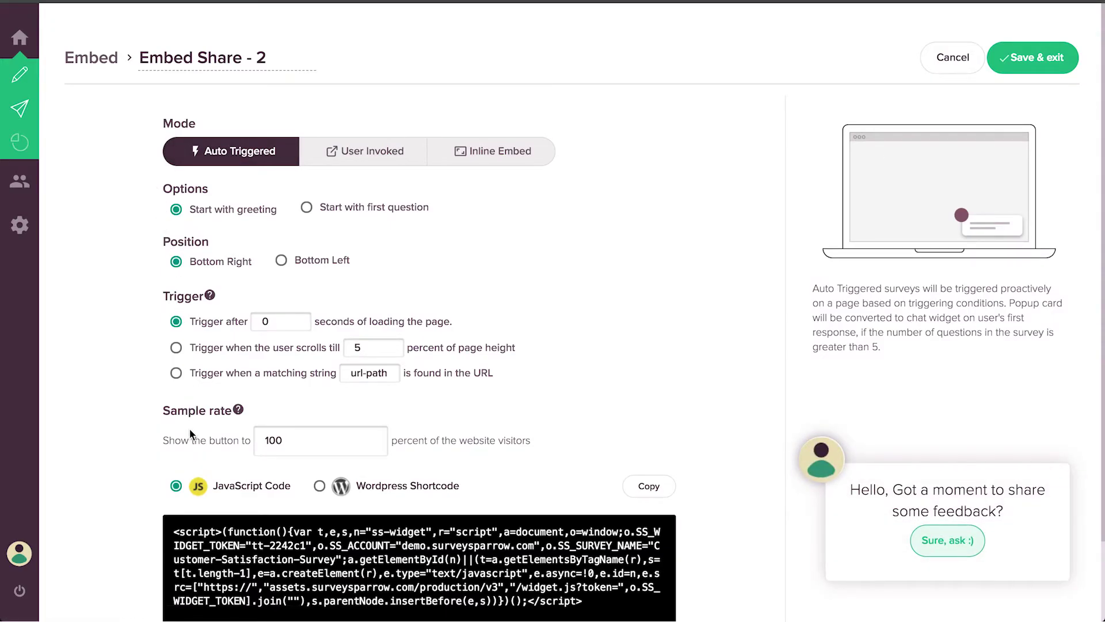
Copy the JavaScript embed code for the auto-triggered survey.
{"action": "scroll", "coordinate": [189, 428], "scroll_direction": "down", "scroll_amount": 3}
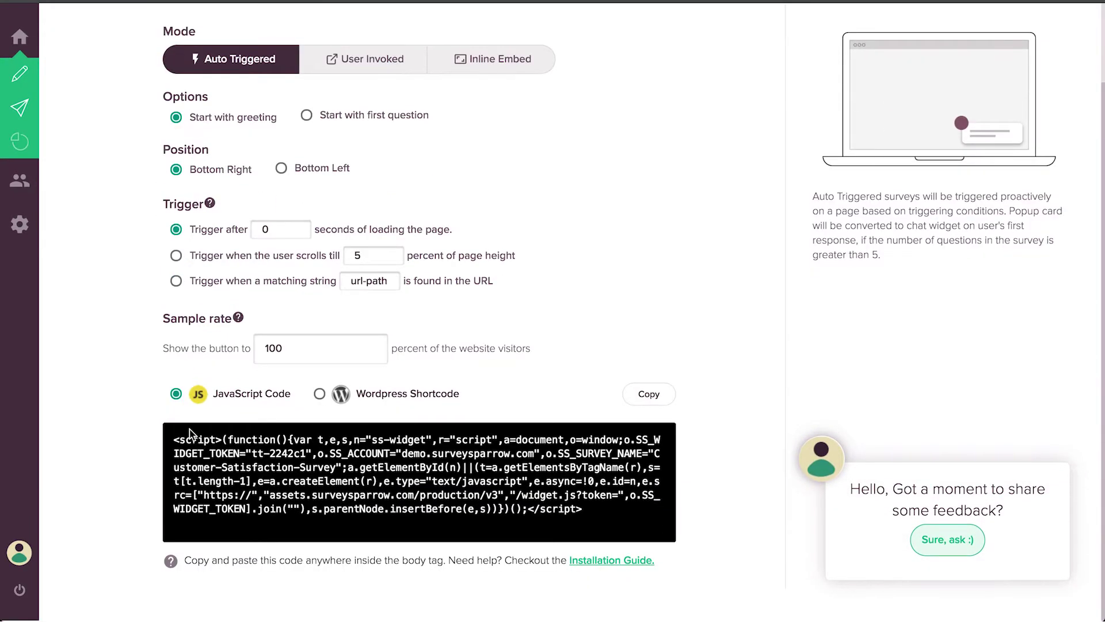
{"action": "left_click", "coordinate": [648, 397]}
{"action": "scroll", "coordinate": [713, 322], "scroll_direction": "up", "scroll_amount": 3}
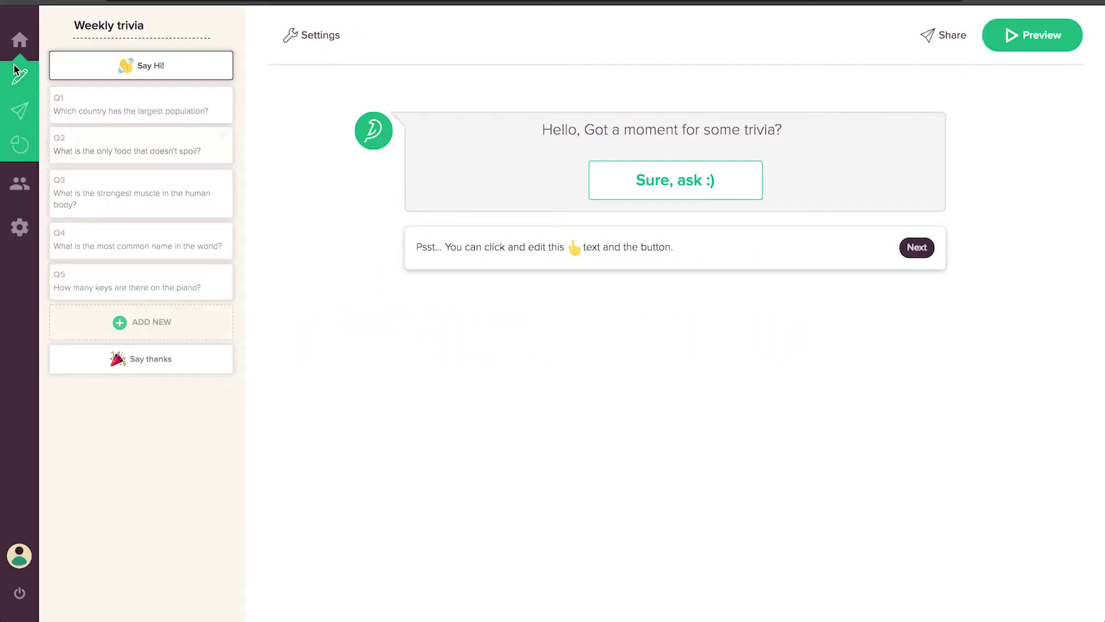
View the results dashboard of the Weekly trivia survey and examine its per-question reports.
{"action": "mouse_move", "coordinate": [15, 47]}
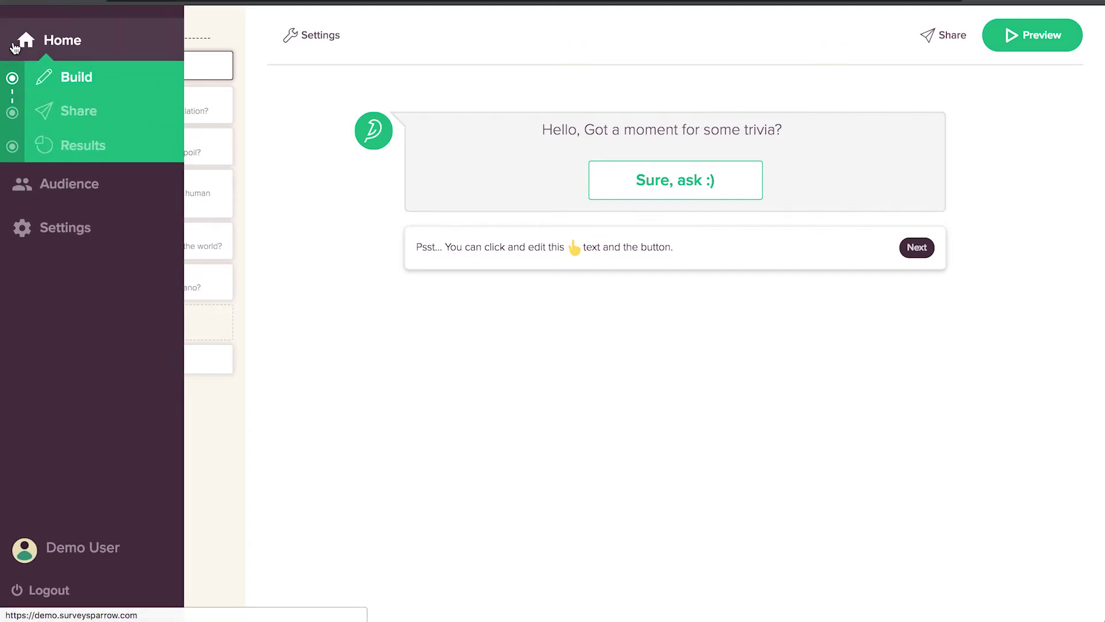
{"action": "left_click", "coordinate": [39, 148]}
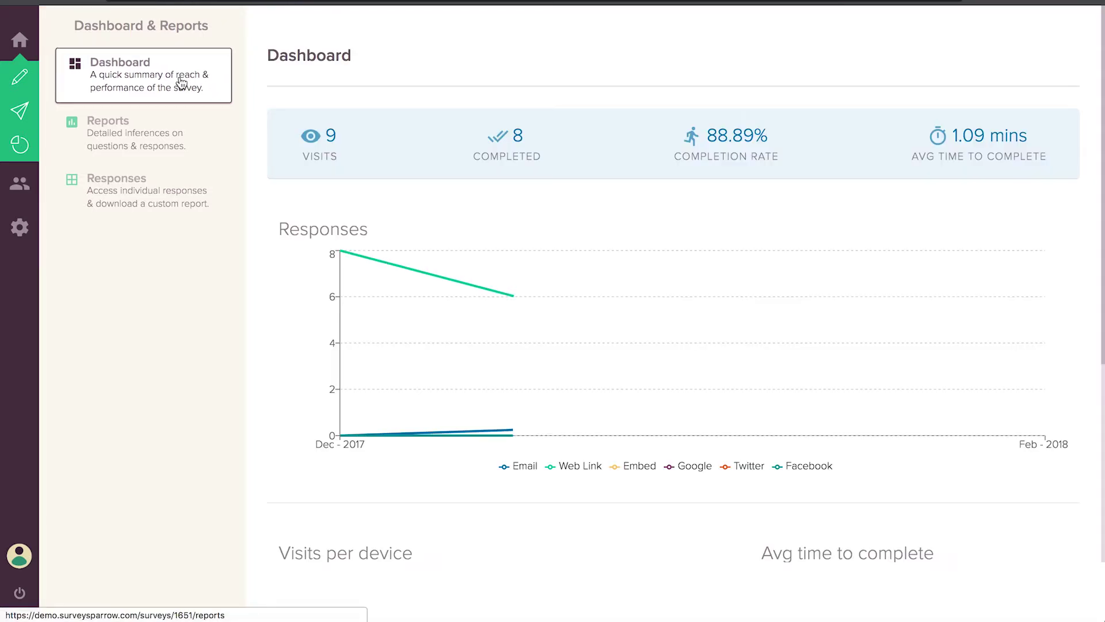
{"action": "left_click", "coordinate": [165, 147]}
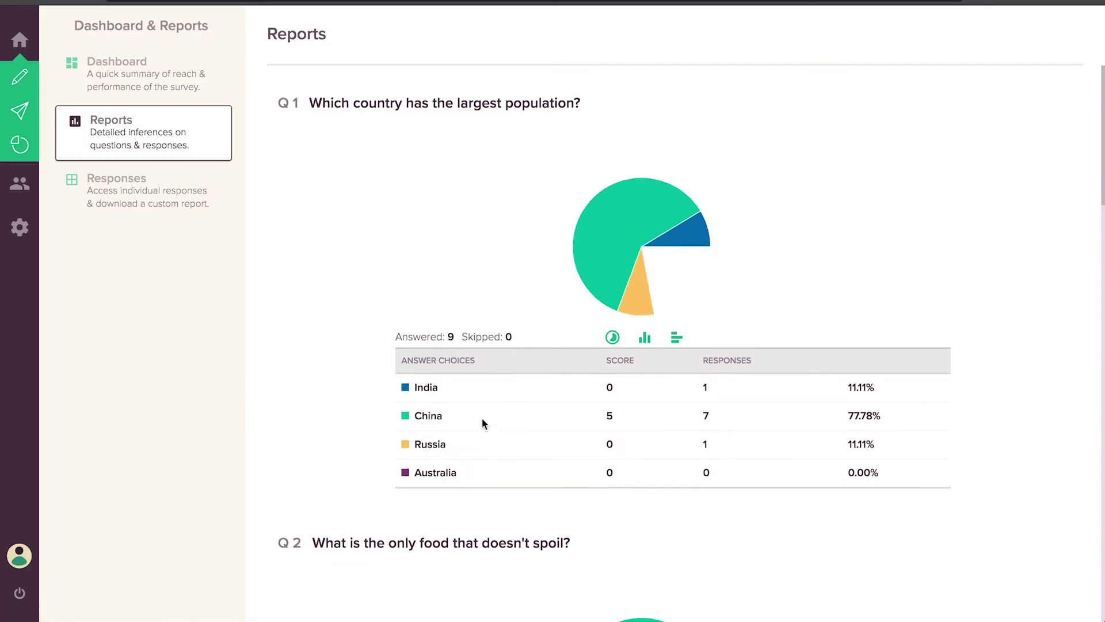
{"action": "scroll", "coordinate": [482, 418], "scroll_direction": "down", "scroll_amount": 10}
{"action": "scroll", "coordinate": [482, 418], "scroll_direction": "up", "scroll_amount": 8}
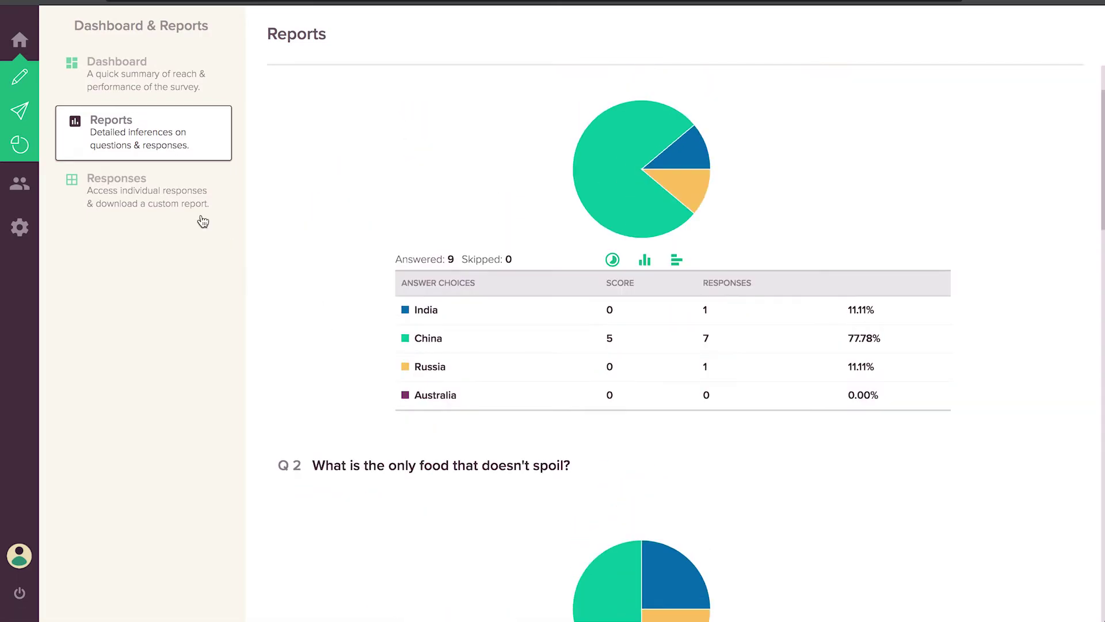
Examine the individual responses of the Weekly trivia survey, toggle the display of all questions, and return to the results dashboard.
{"action": "left_click", "coordinate": [189, 195]}
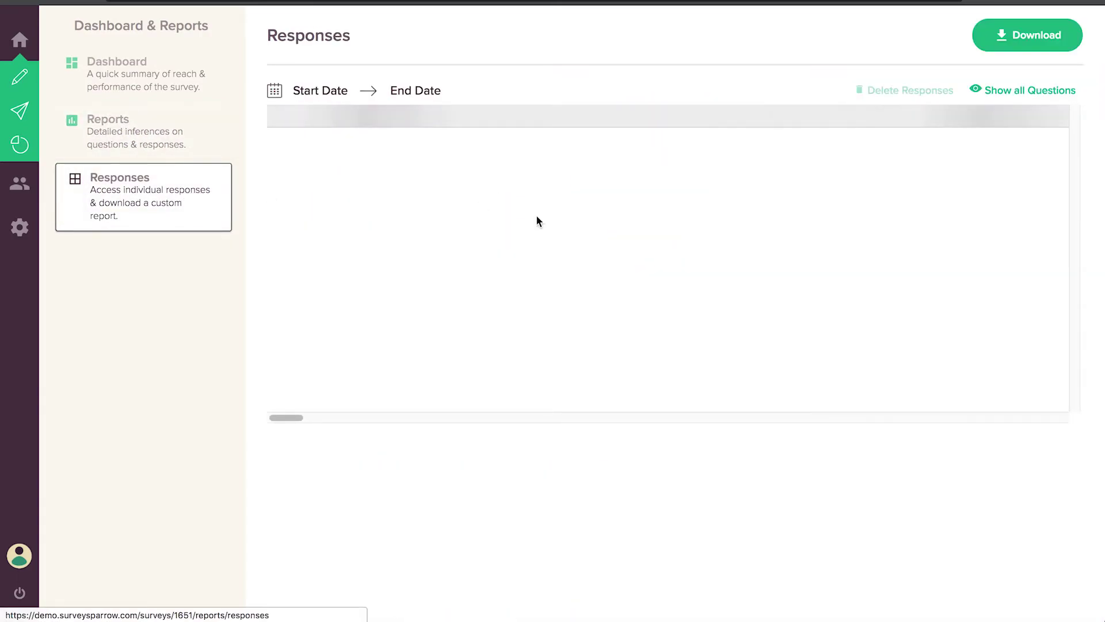
{"action": "left_click", "coordinate": [1032, 95]}
{"action": "left_click", "coordinate": [1032, 95]}
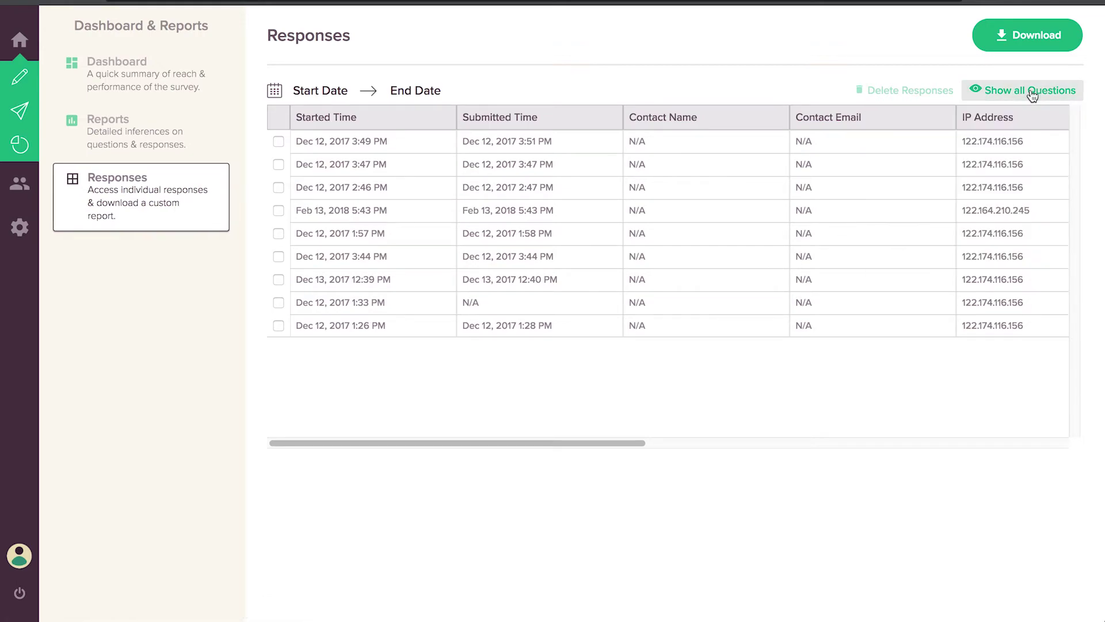
{"action": "left_click", "coordinate": [163, 74]}
{"action": "scroll", "coordinate": [623, 334], "scroll_direction": "down", "scroll_amount": 4}
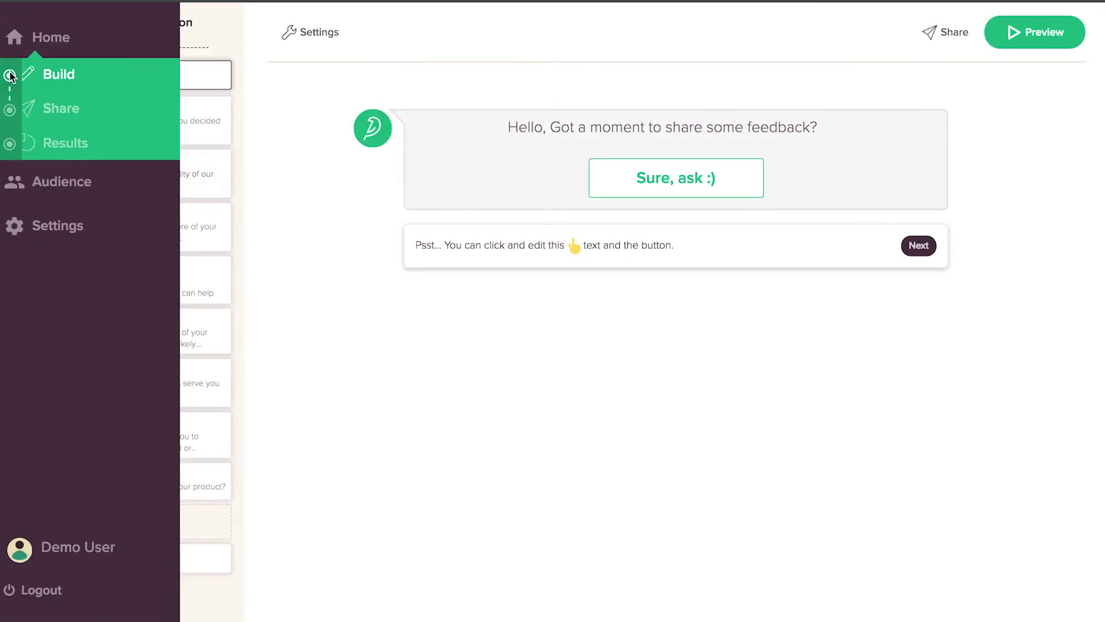
Show the active contacts of the audience and open a blank entry for a new custom list.
{"action": "left_click", "coordinate": [24, 186]}
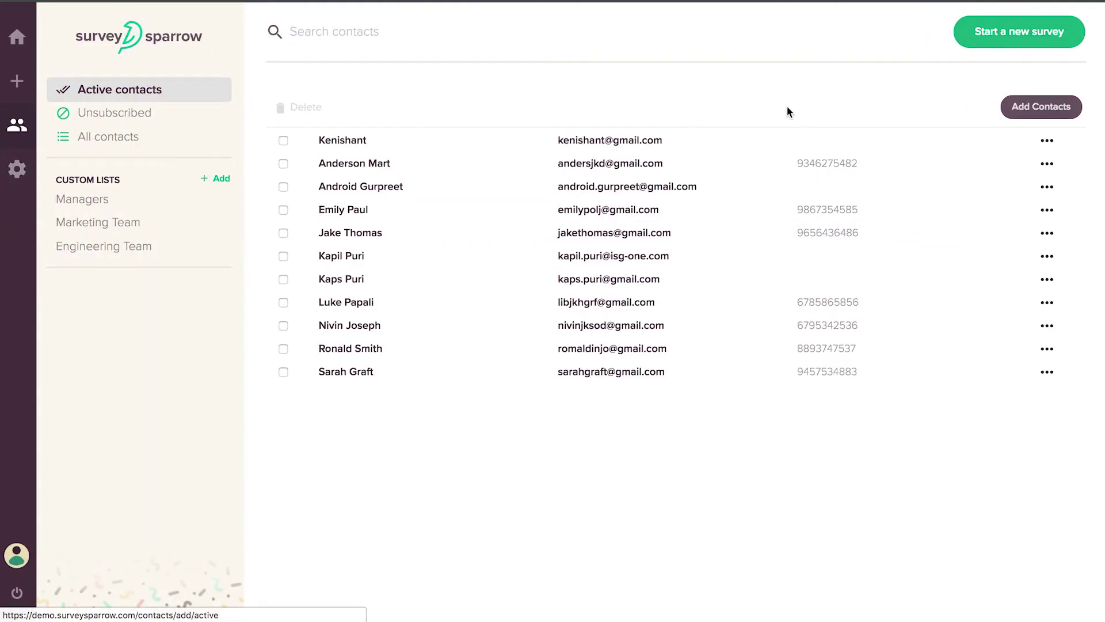
{"action": "left_click", "coordinate": [221, 183]}
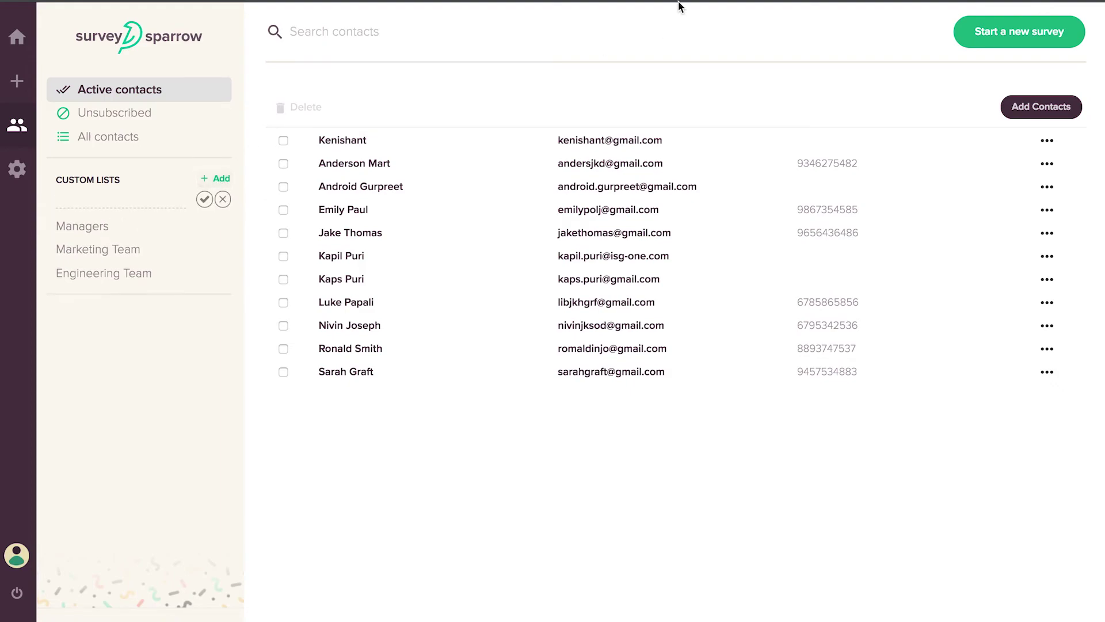
Look through the account-wide settings for user management, apps and integrations, account branding and billing.
{"action": "left_click", "coordinate": [13, 173]}
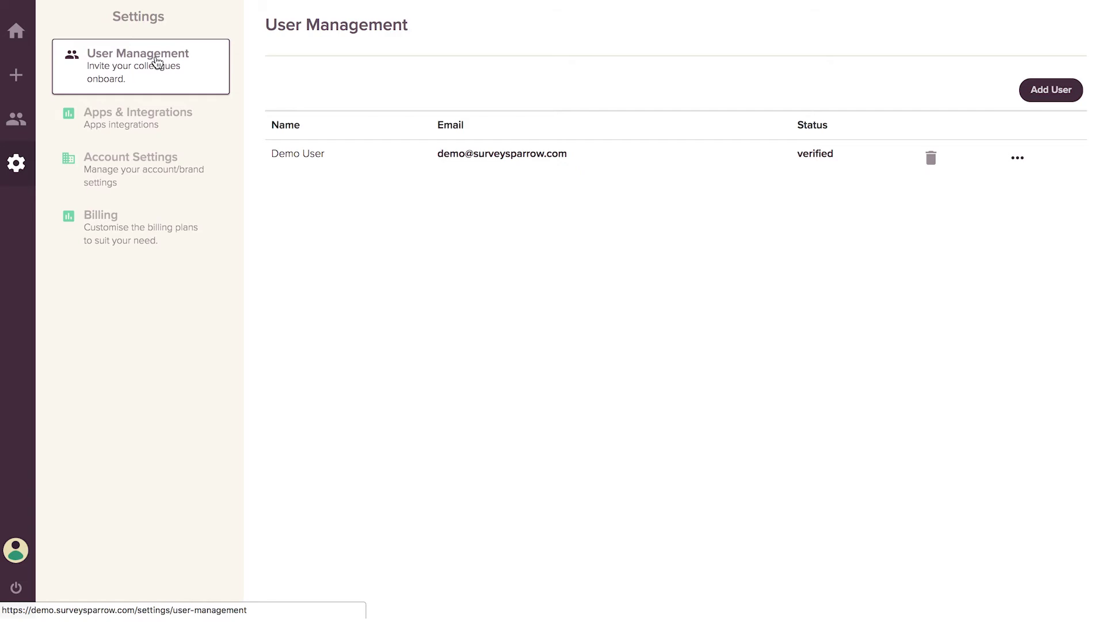
{"action": "left_click", "coordinate": [157, 121]}
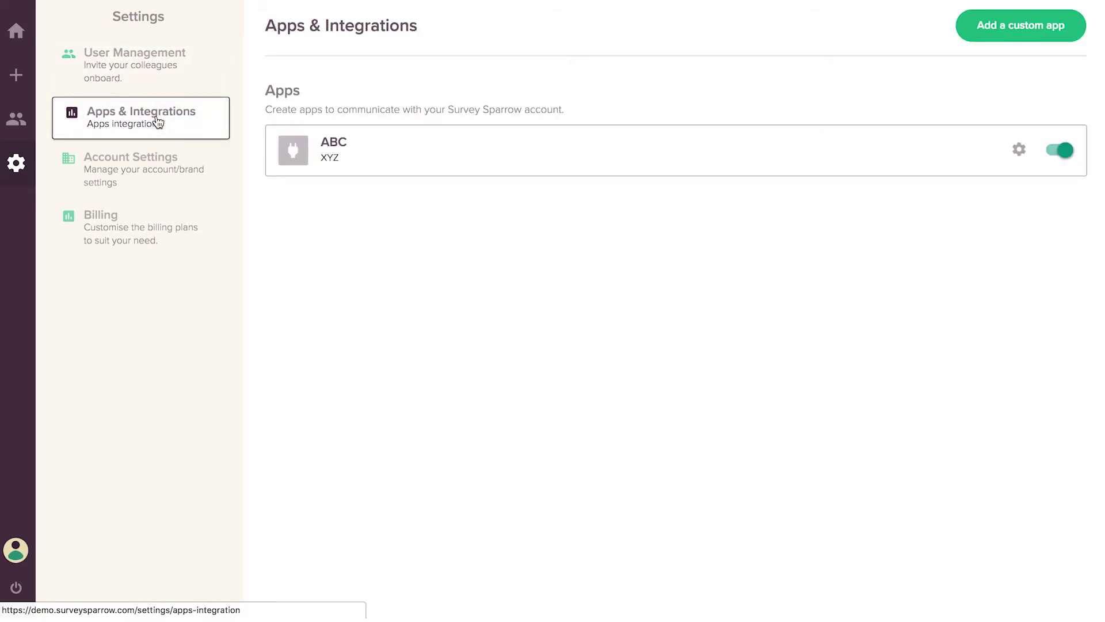
{"action": "left_click", "coordinate": [153, 169]}
{"action": "scroll", "coordinate": [414, 361], "scroll_direction": "down", "scroll_amount": 3}
{"action": "scroll", "coordinate": [414, 362], "scroll_direction": "up", "scroll_amount": 3}
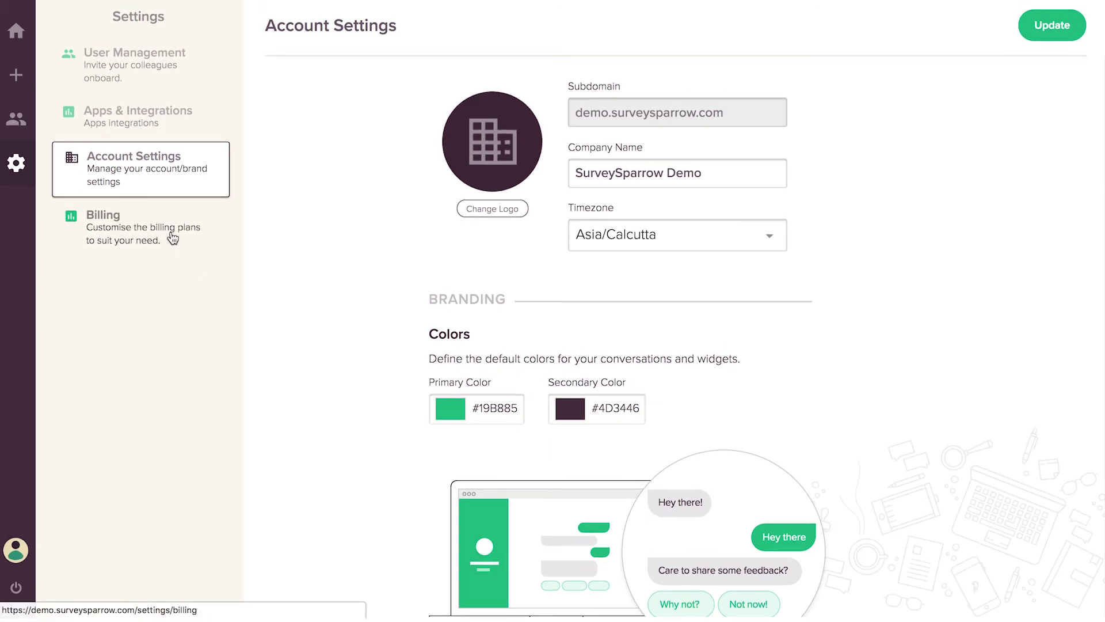
{"action": "left_click", "coordinate": [173, 238]}
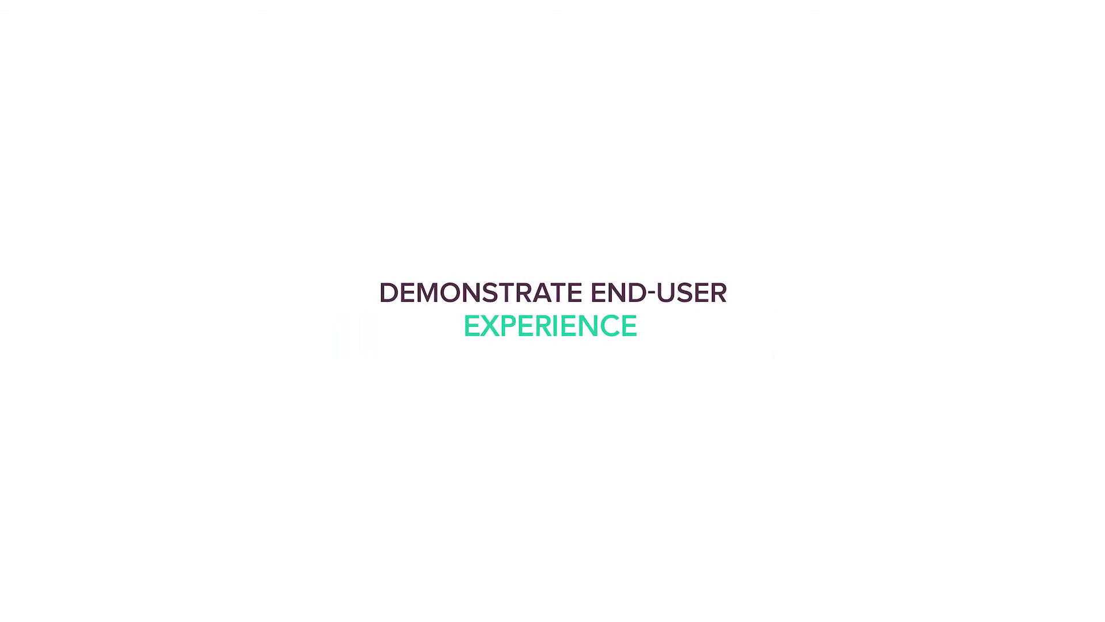
Start the Product Market Research Survey and answer "Wow!", "Friend/ Family", "Internet" and "Yes, absolutely", giving "Affordable" as the reason.
{"action": "left_click", "coordinate": [584, 471]}
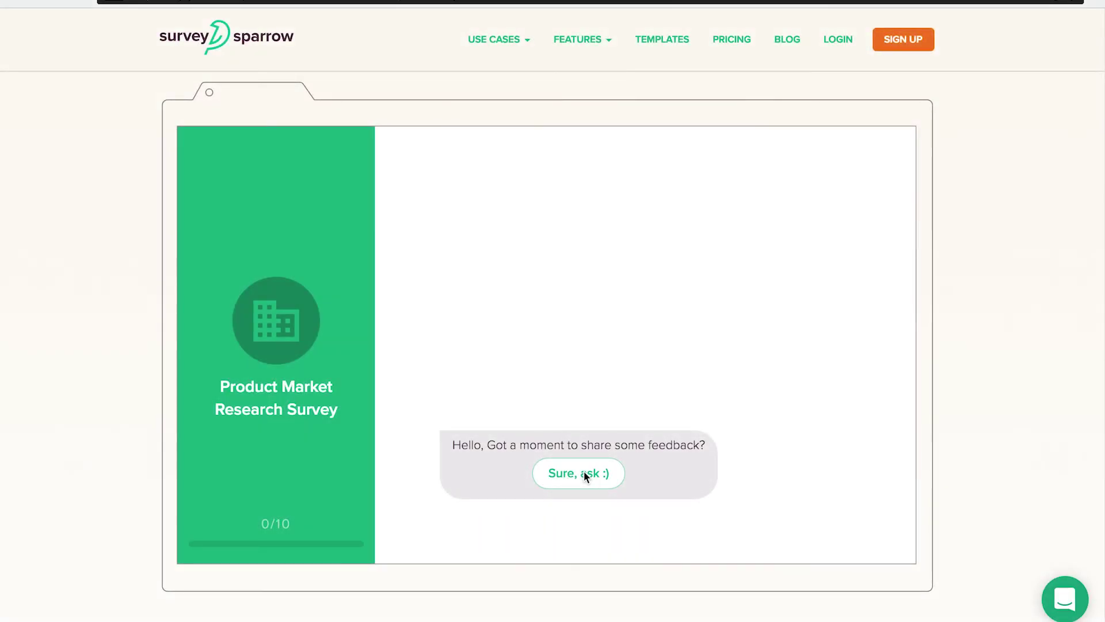
{"action": "left_click", "coordinate": [603, 339]}
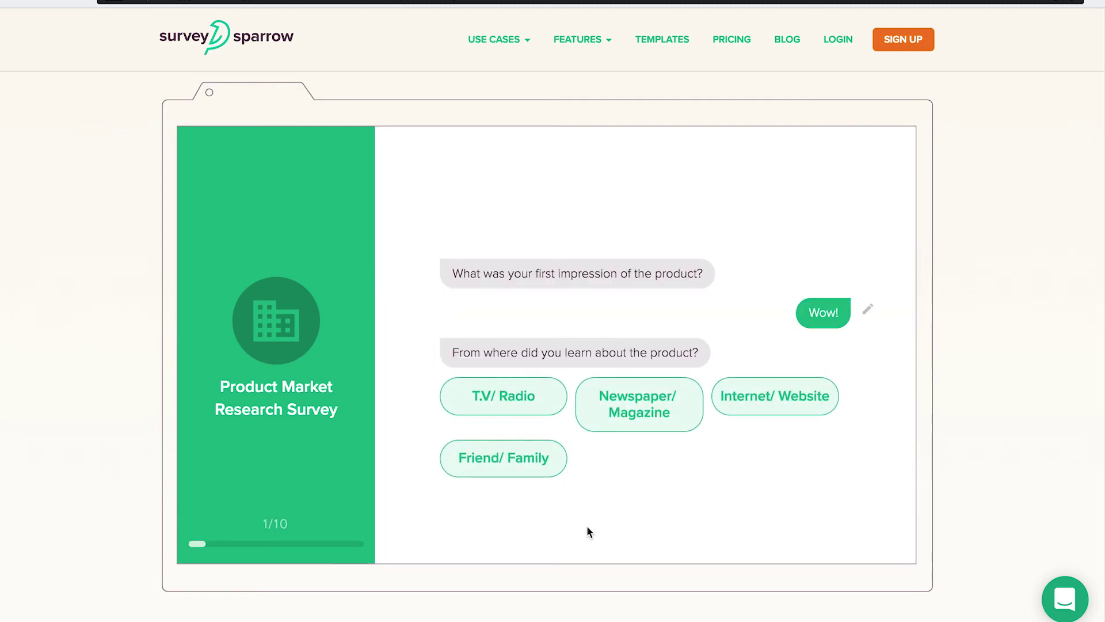
{"action": "left_click", "coordinate": [514, 467]}
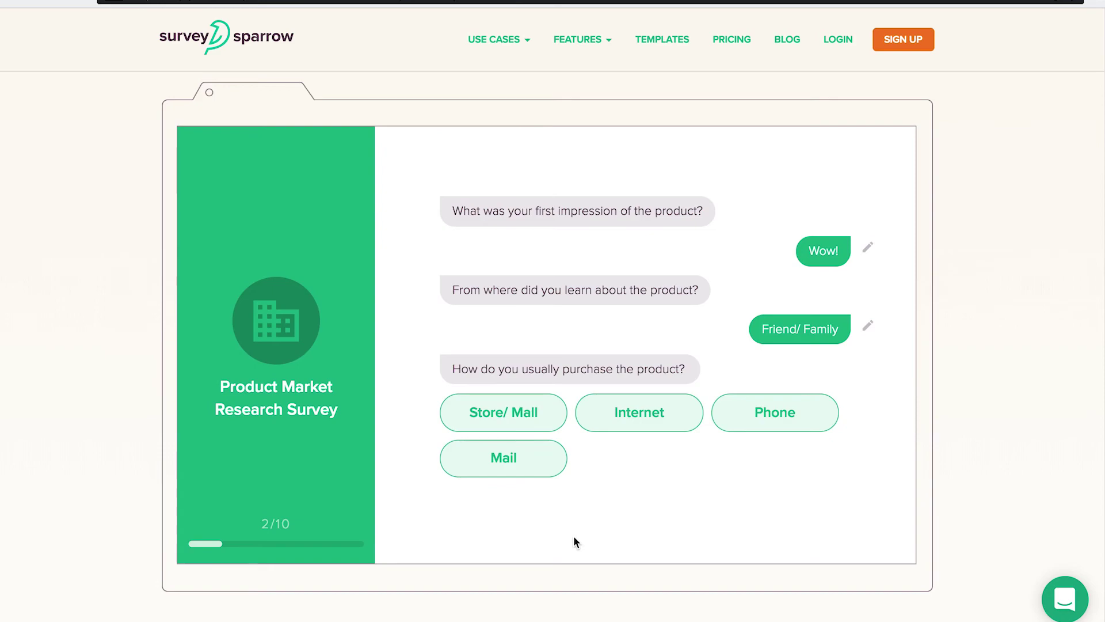
{"action": "left_click", "coordinate": [636, 416]}
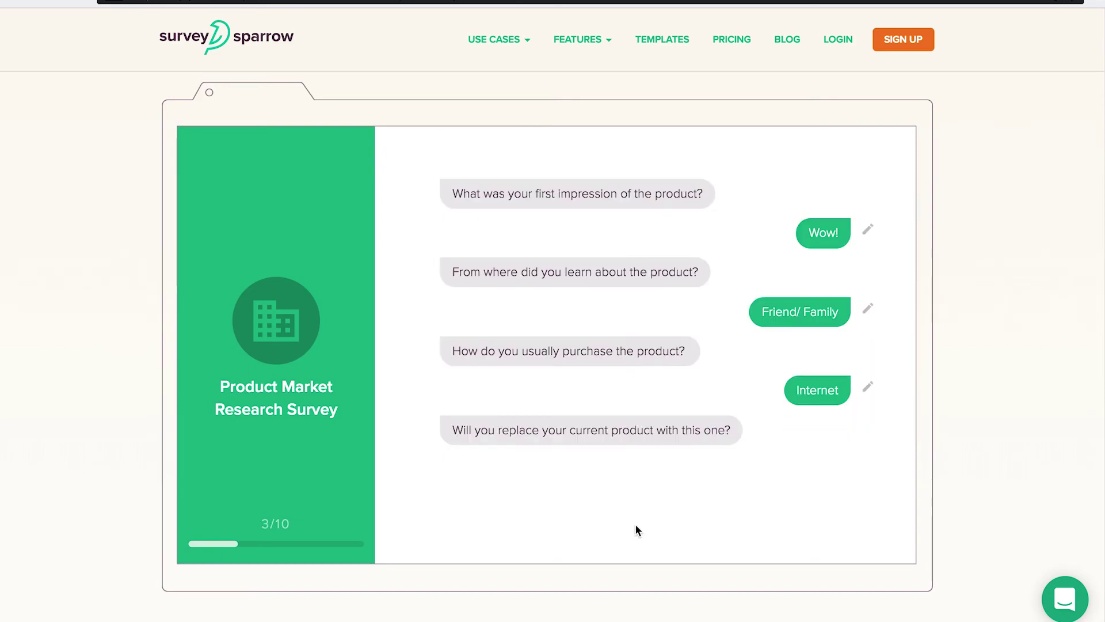
{"action": "left_click", "coordinate": [587, 474]}
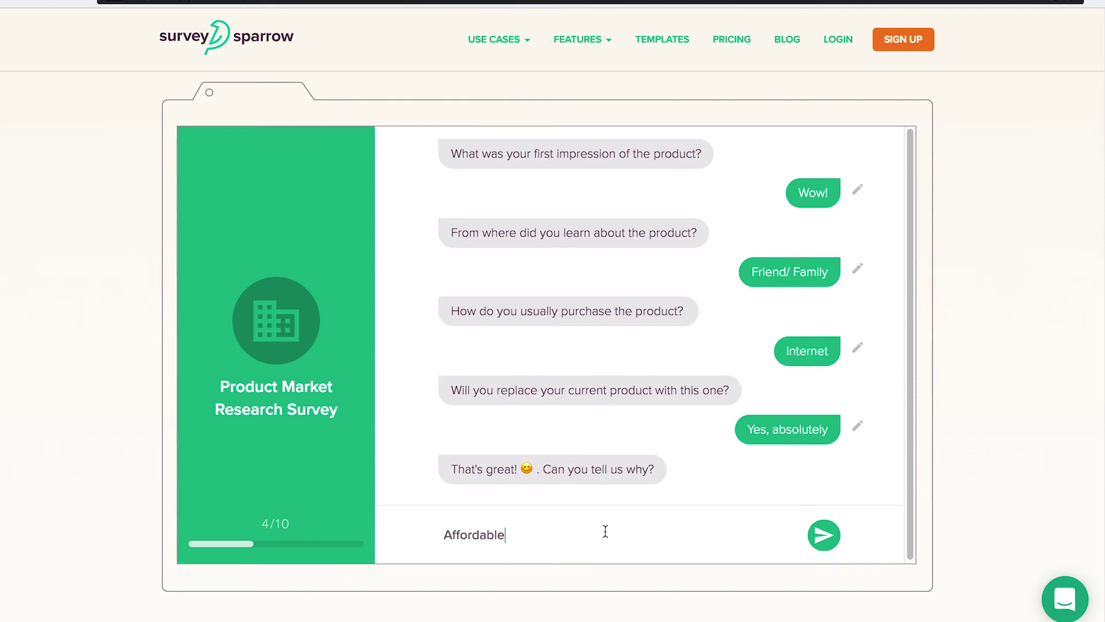
{"action": "type", "text": "Affordable"}
{"action": "key", "text": "Return"}
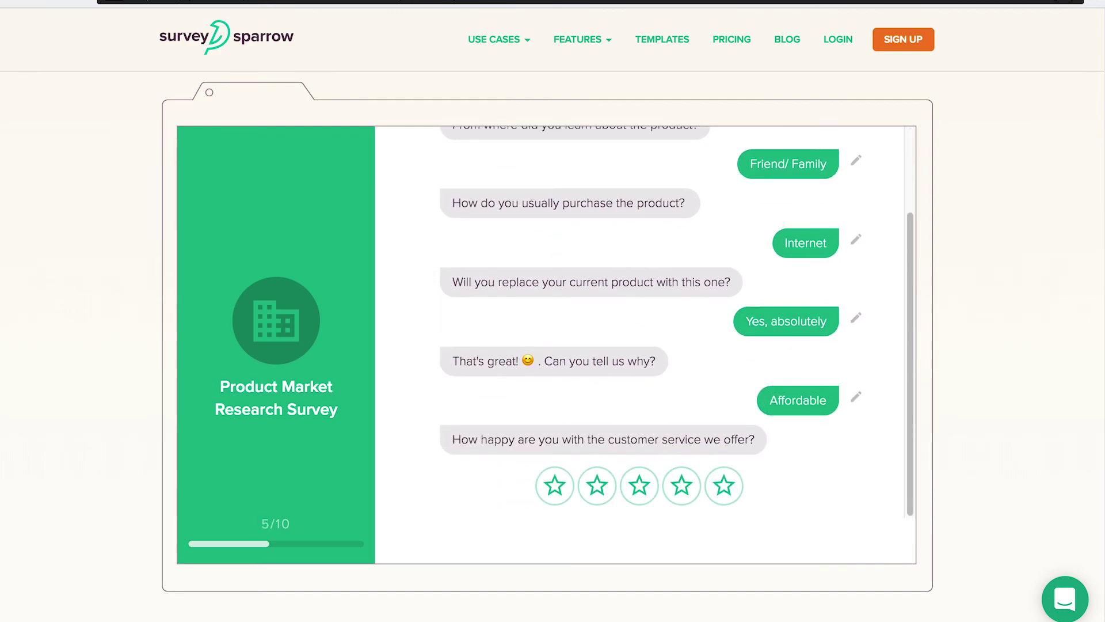
Rate the customer service 5 stars, the product's value for the price 9 and the overall satisfaction 9.
{"action": "left_click", "coordinate": [739, 480]}
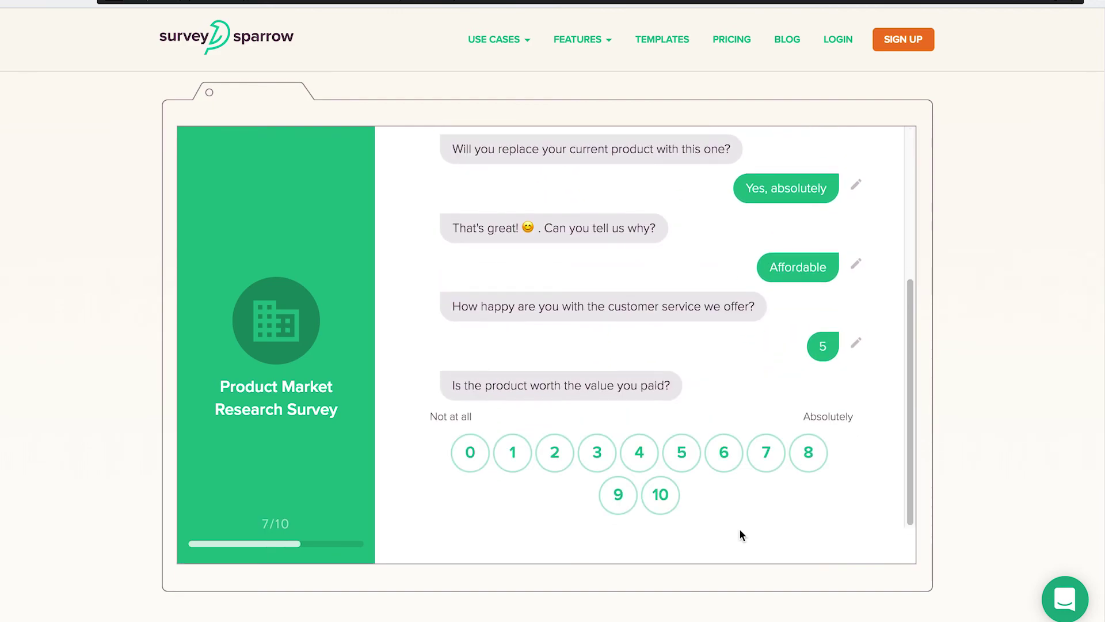
{"action": "left_click", "coordinate": [618, 495]}
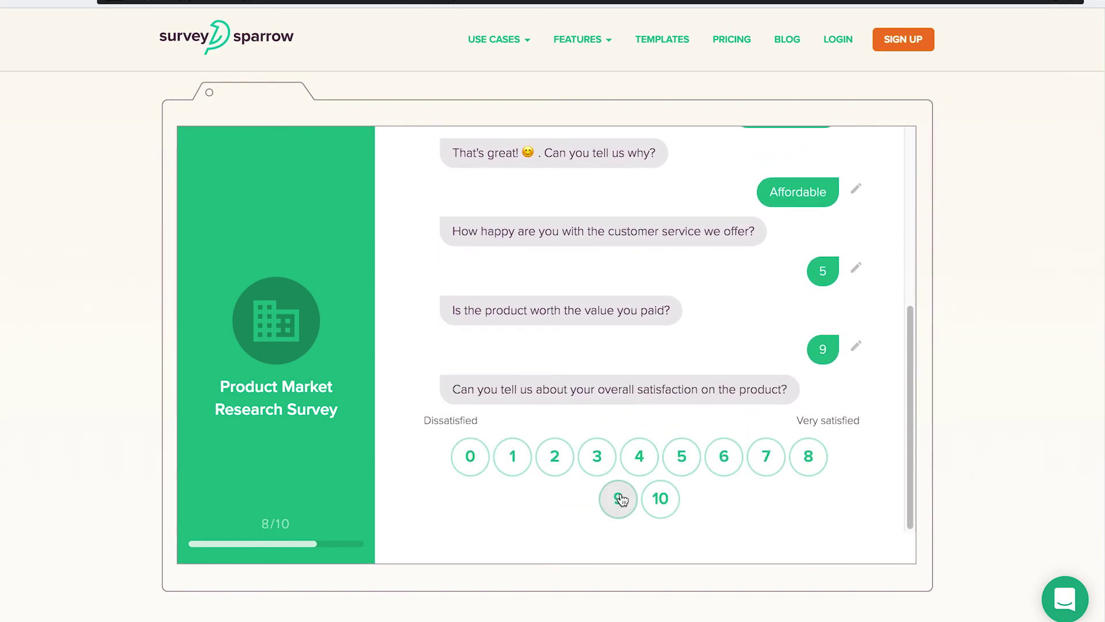
{"action": "left_click", "coordinate": [622, 498]}
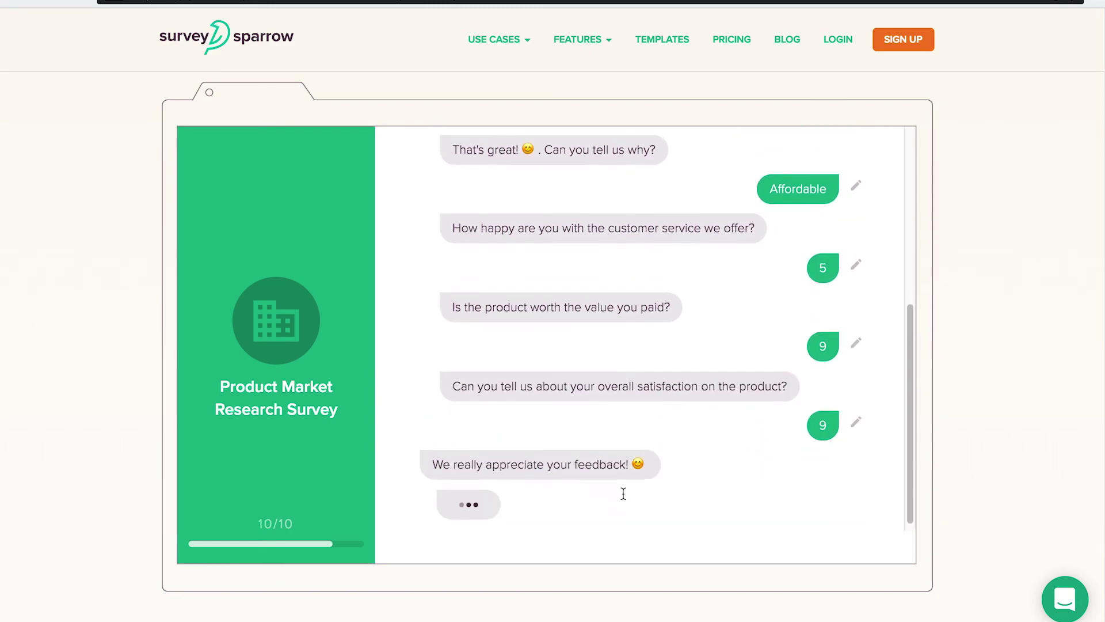